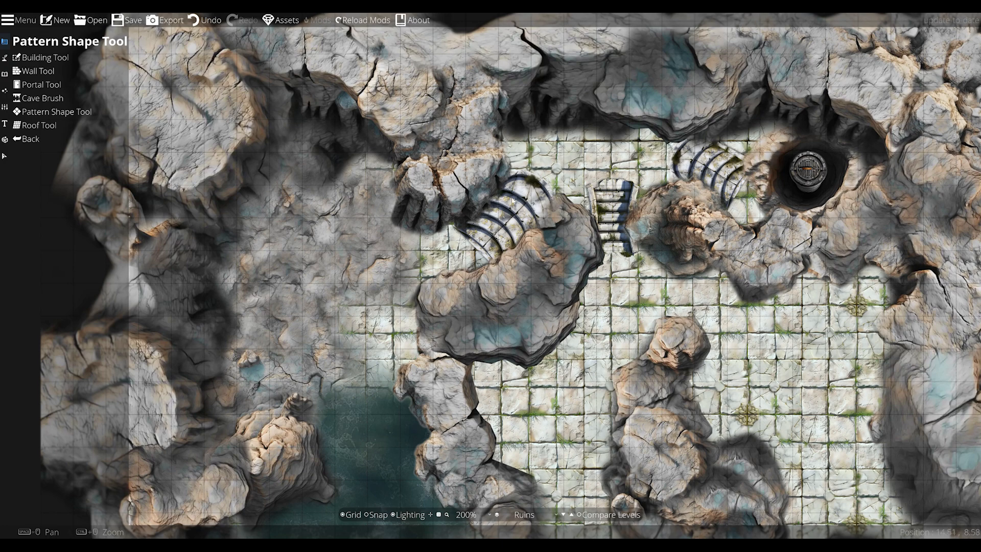
Open the custom assets list to look over the installed asset packs, and close it without changes
scroll(490, 320, "down", 5)
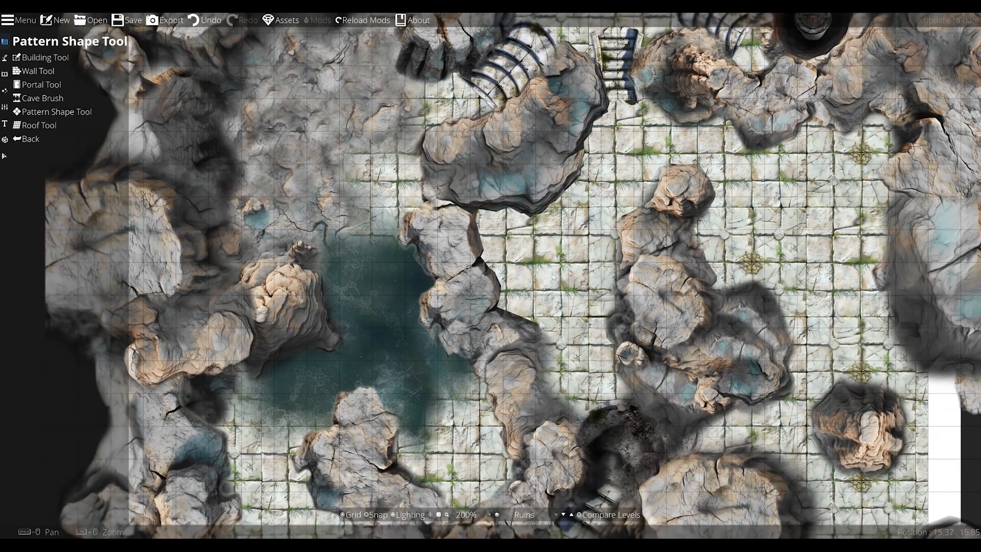
left_click(284, 23)
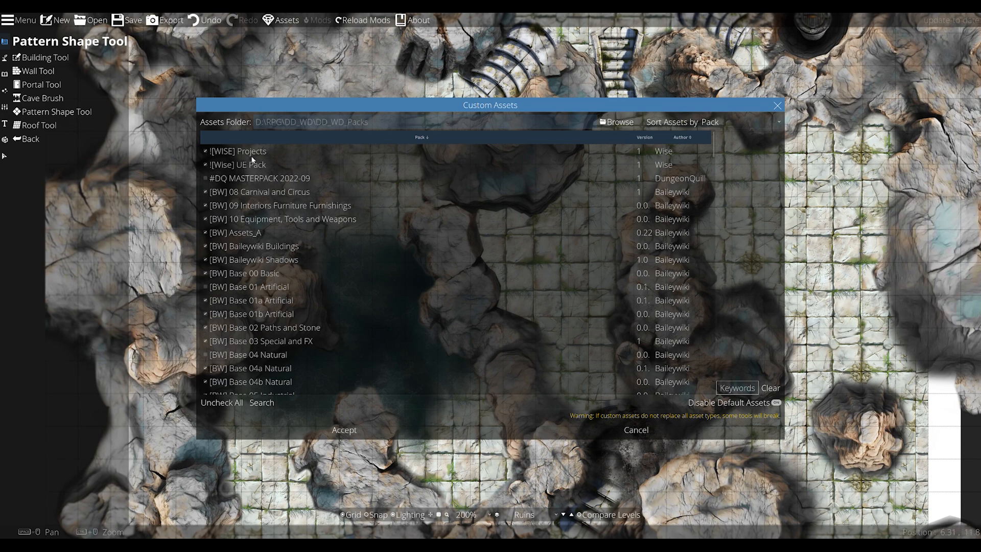
left_click(777, 105)
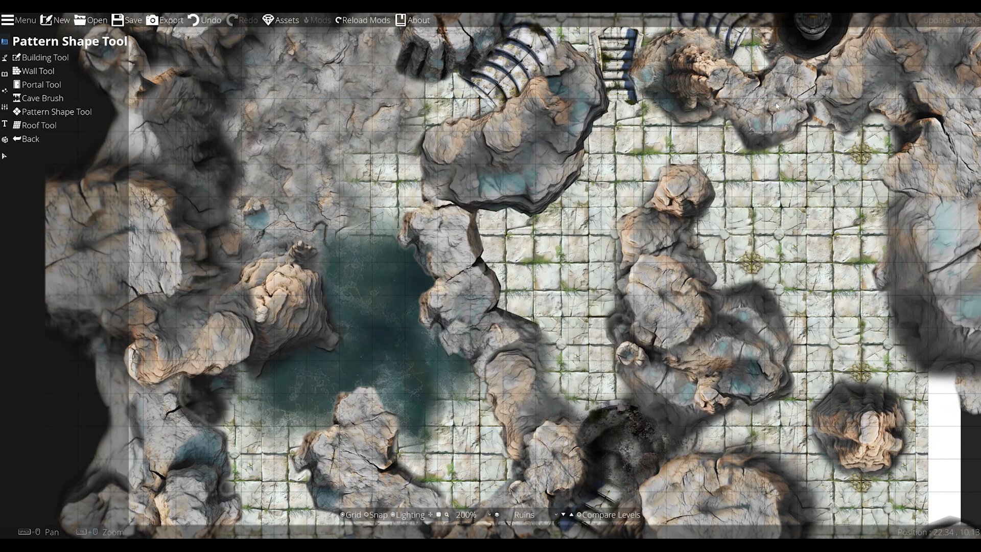
left_click_drag(482, 142, 450, 266)
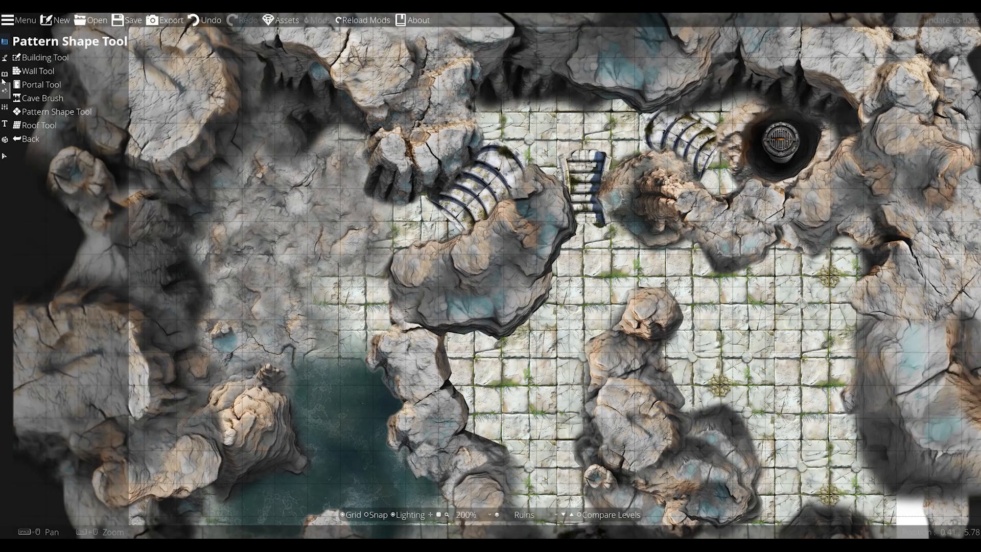
Browse the objects already used on the map, looking at Bw Stone Stairs Elvish 19, and return to the full object library
left_click(4, 74)
left_click(35, 56)
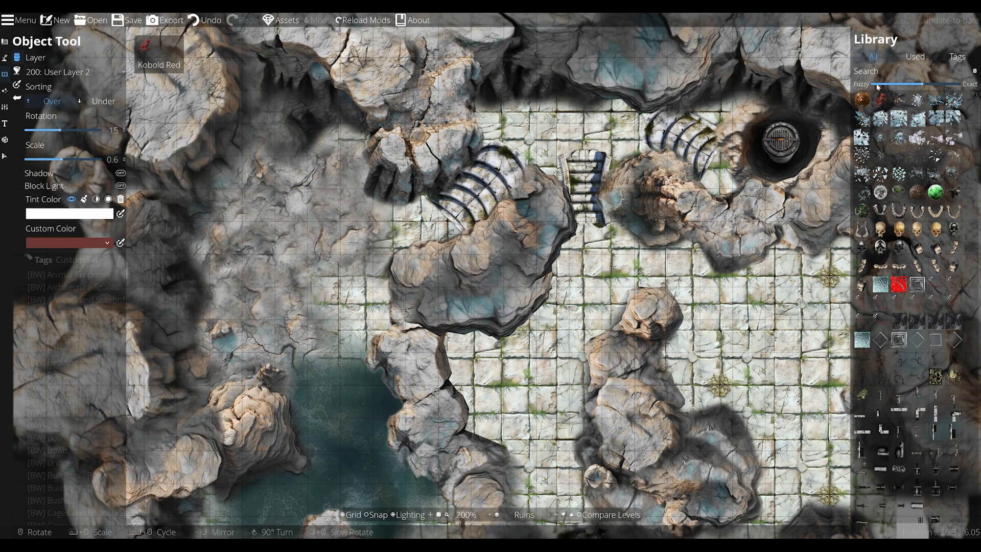
left_click(915, 56)
mouse_move(908, 162)
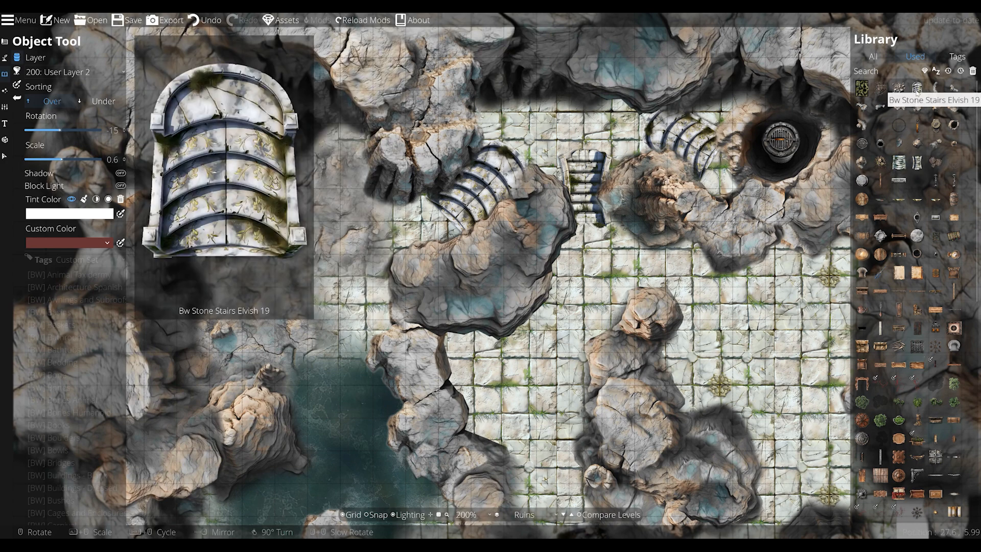
left_click(872, 56)
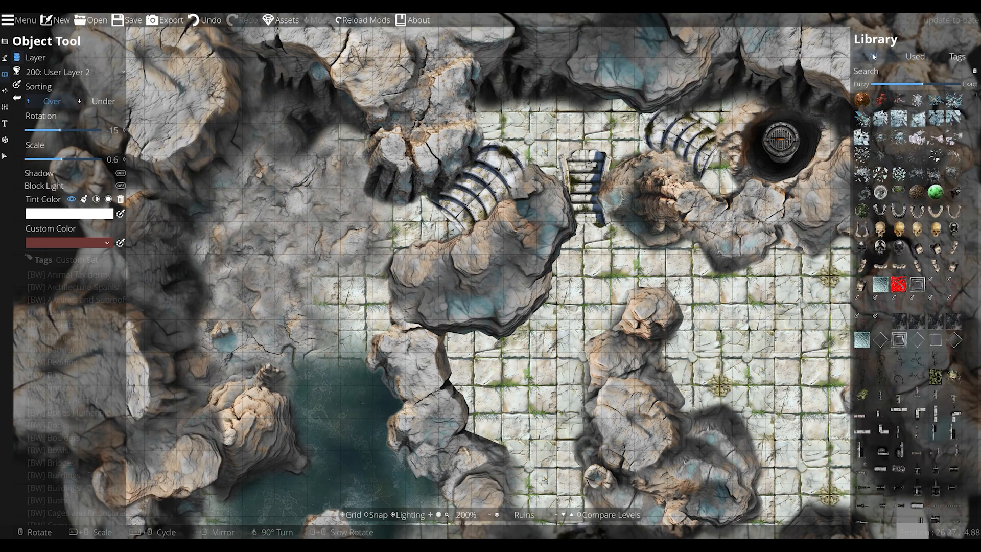
Draw a rectangular Bw Cobblestone Elvish Tileable 12 pattern, about 2 by 2 grid squares, over the upper end of the curved stairs
scroll(545, 148, "up", 4)
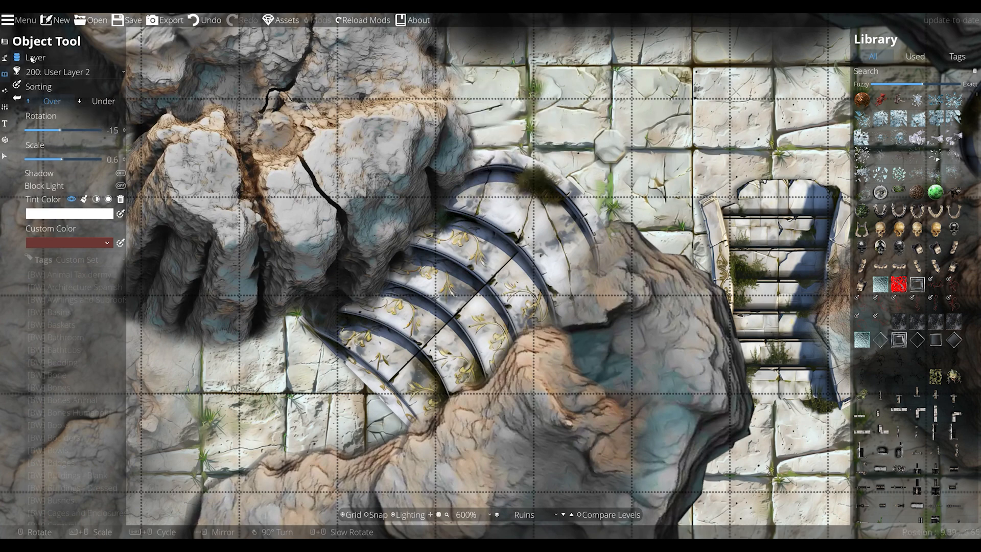
left_click(4, 42)
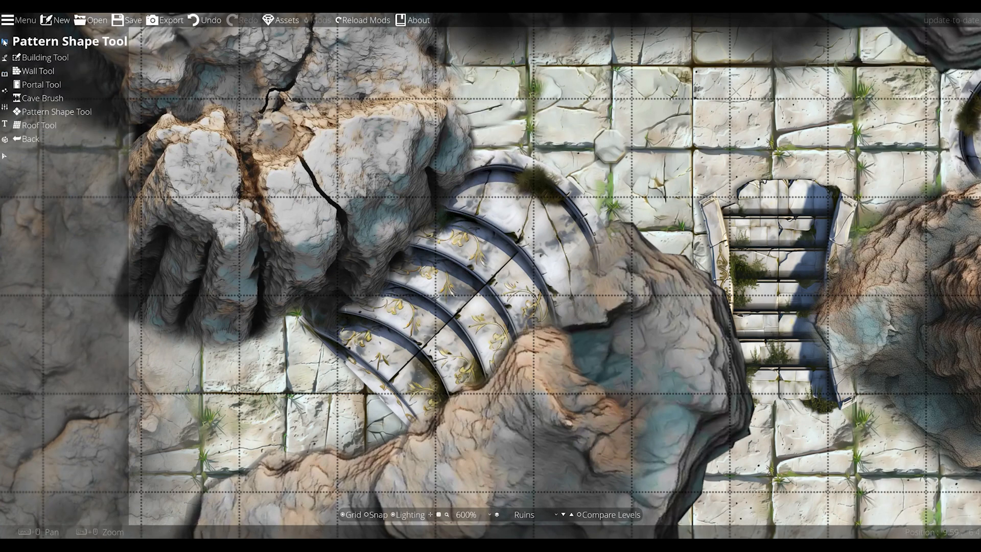
left_click(5, 56)
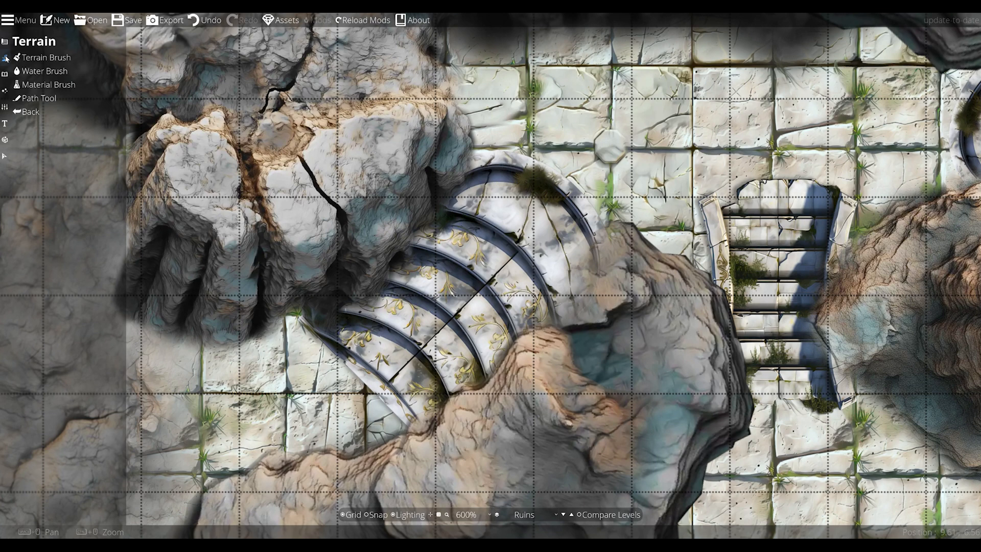
left_click(4, 42)
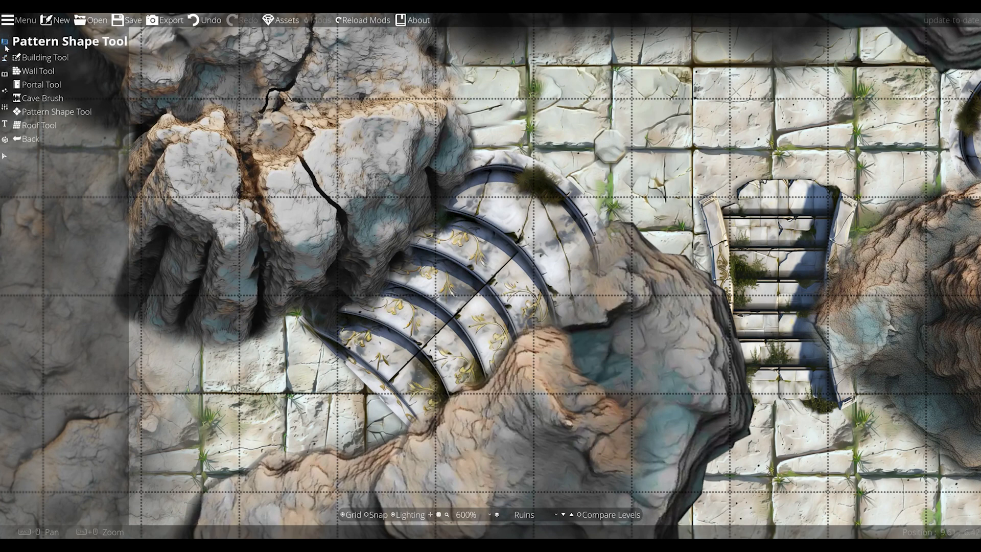
left_click(41, 85)
left_click(27, 110)
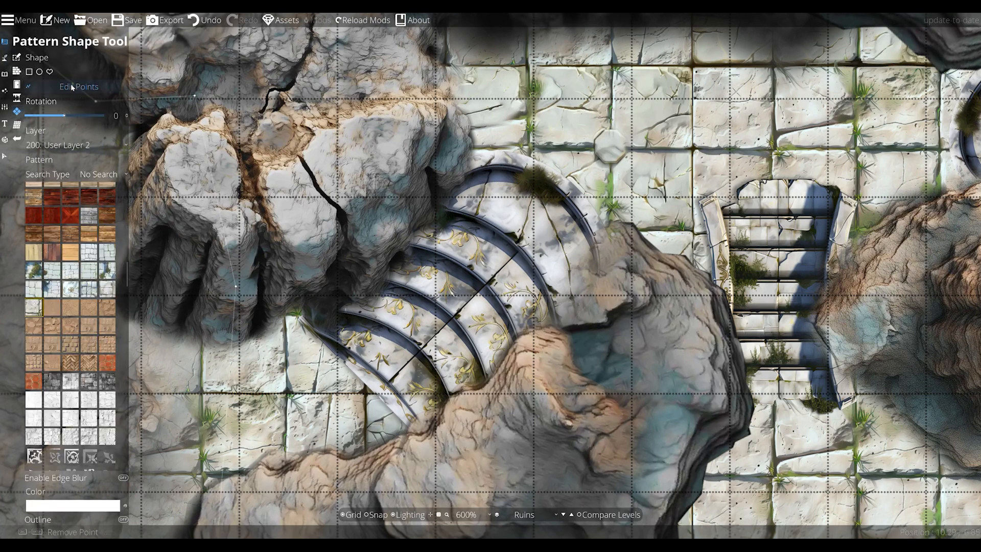
left_click(31, 72)
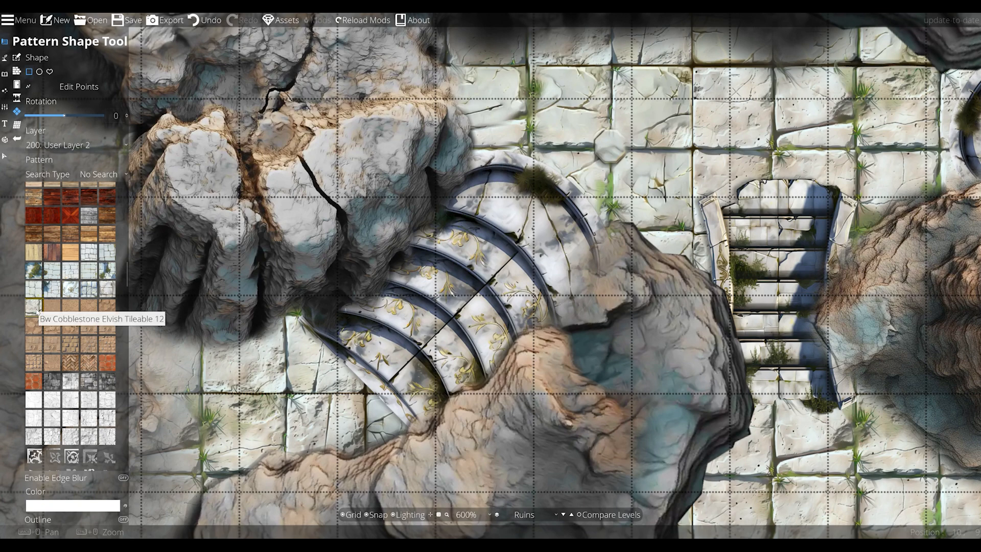
left_click_drag(438, 70, 626, 234)
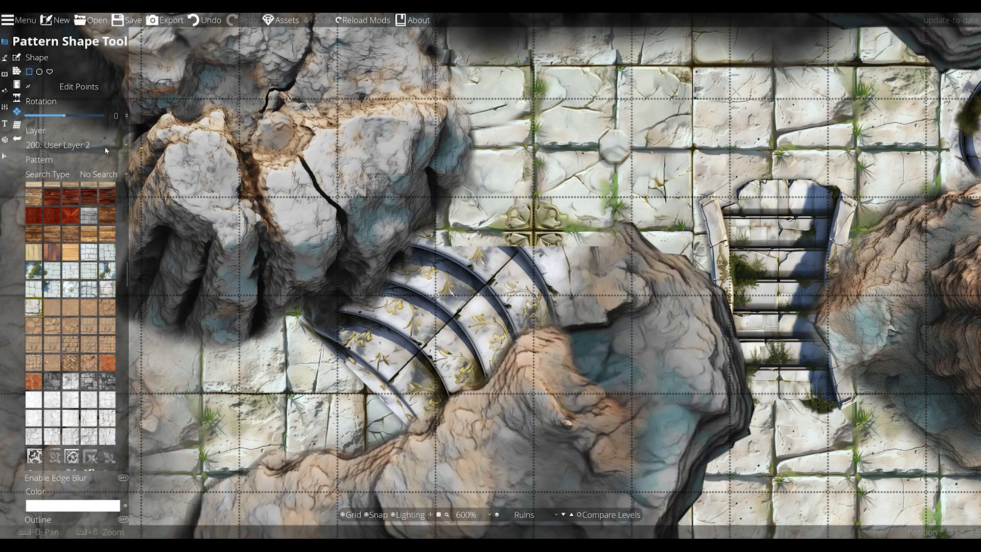
Edit the cobblestone patch's points so its lower edge follows the curved top of the elvish stairs
left_click(95, 88)
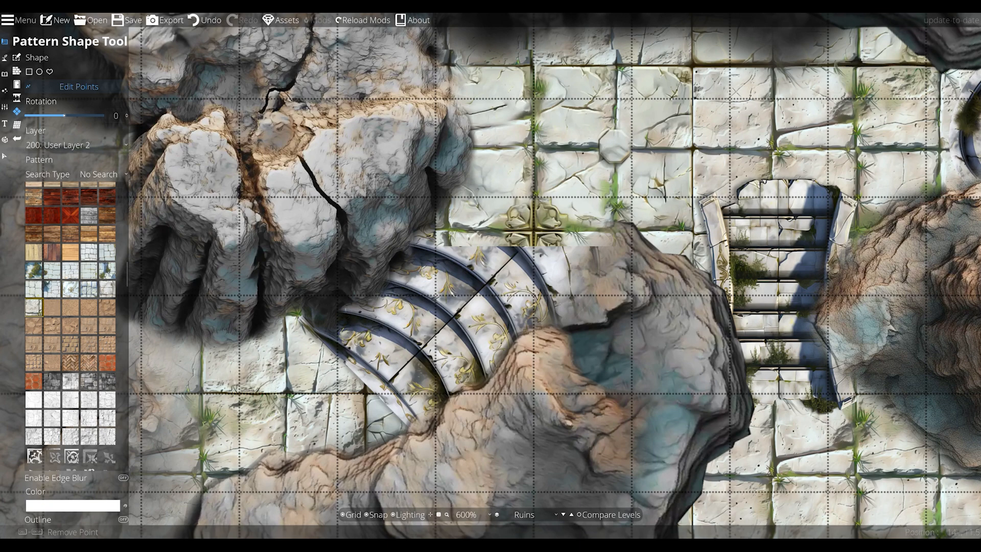
left_click(379, 519)
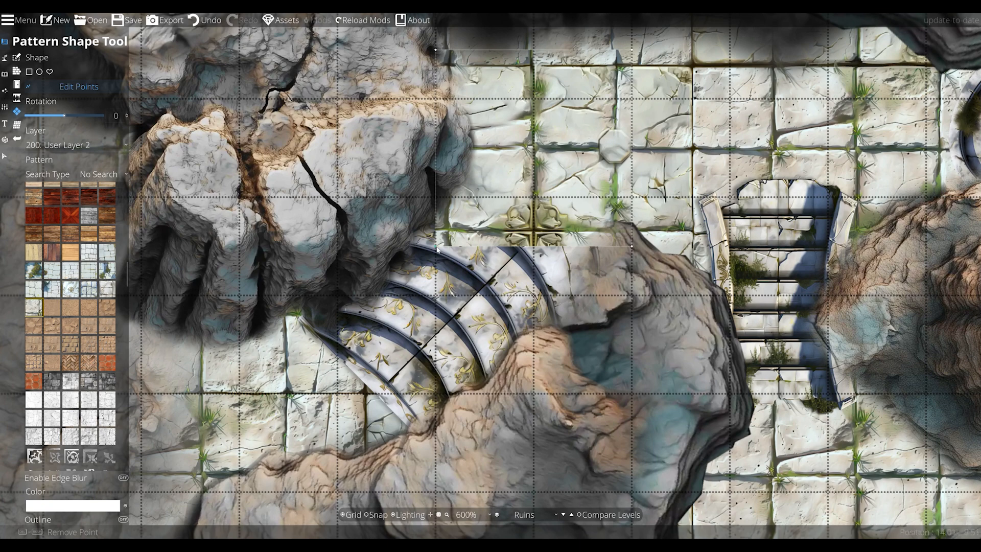
left_click_drag(438, 242, 613, 231)
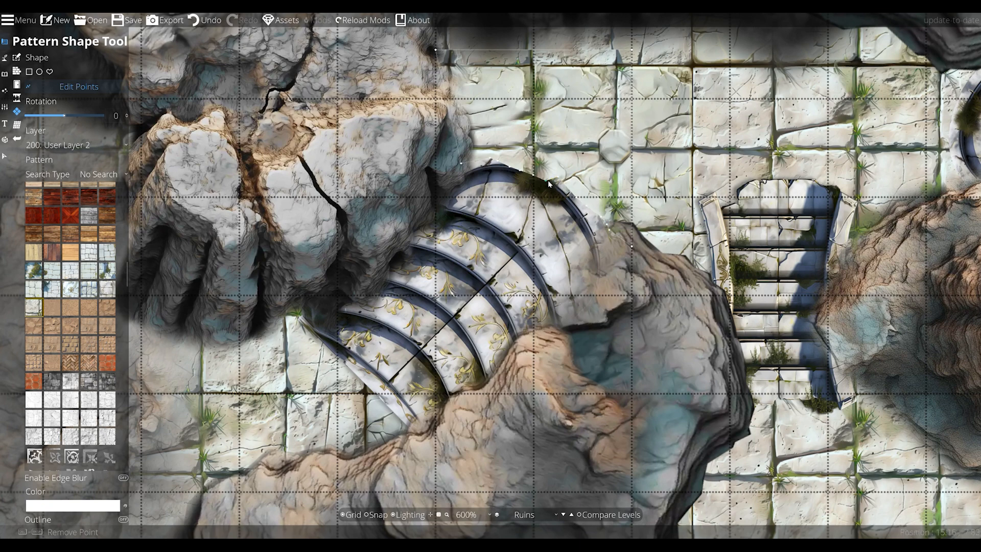
left_click_drag(533, 175, 532, 168)
left_click_drag(540, 173, 539, 168)
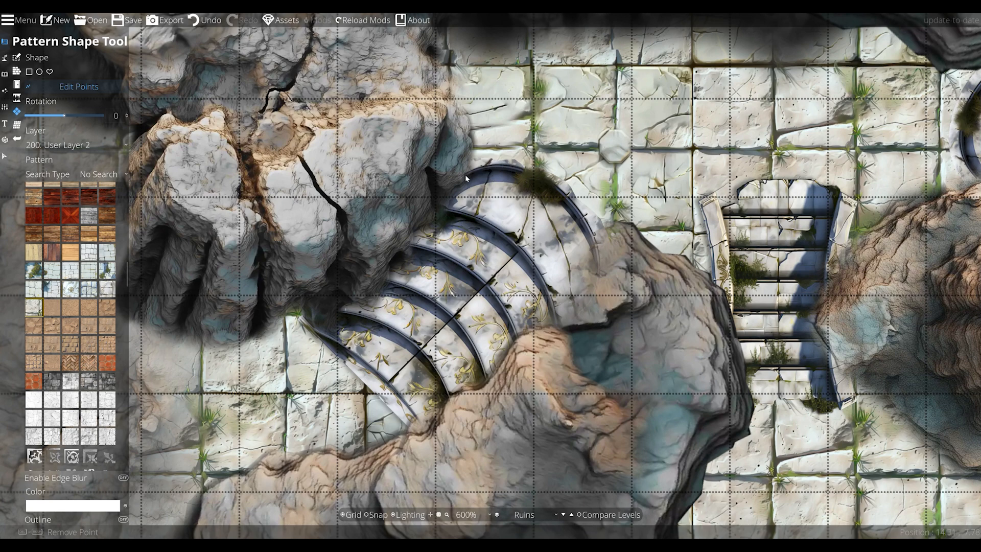
Place the dark rubble pile at scale 0.4 against the rocks on both sides of the curved stairs' upper end, rotating each
left_click(5, 74)
left_click(31, 57)
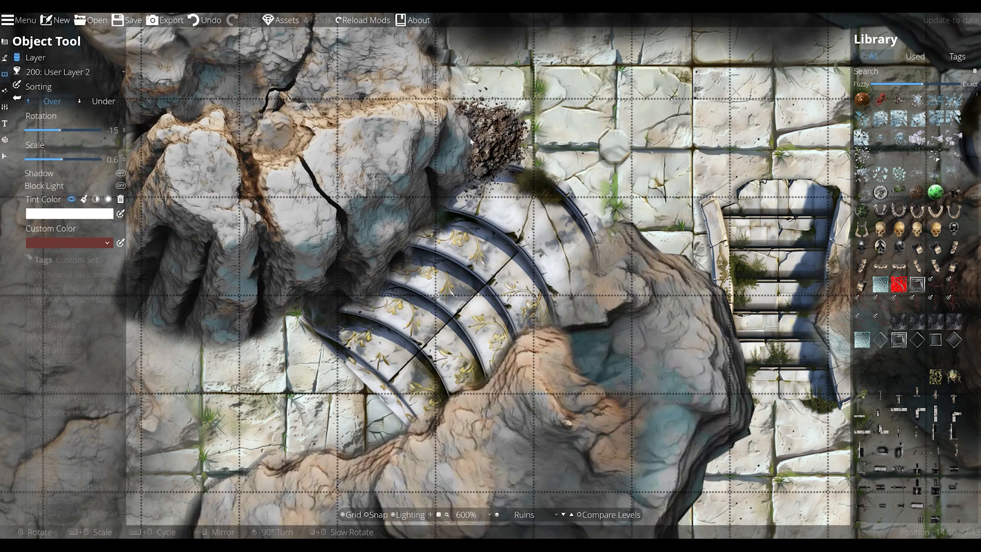
scroll(476, 134, "down", 2)
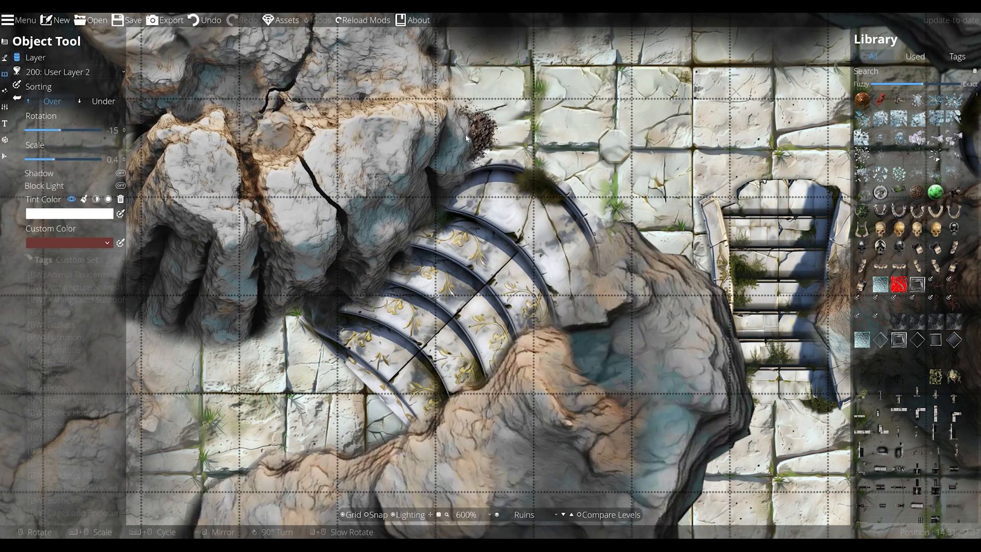
scroll(464, 150, "up", 1)
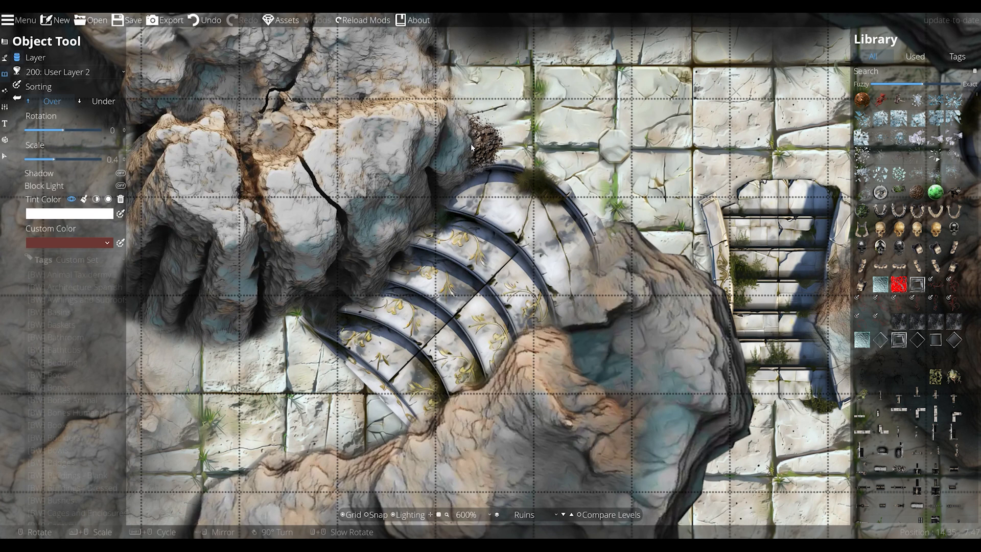
left_click(471, 143)
scroll(623, 227, "down", 2)
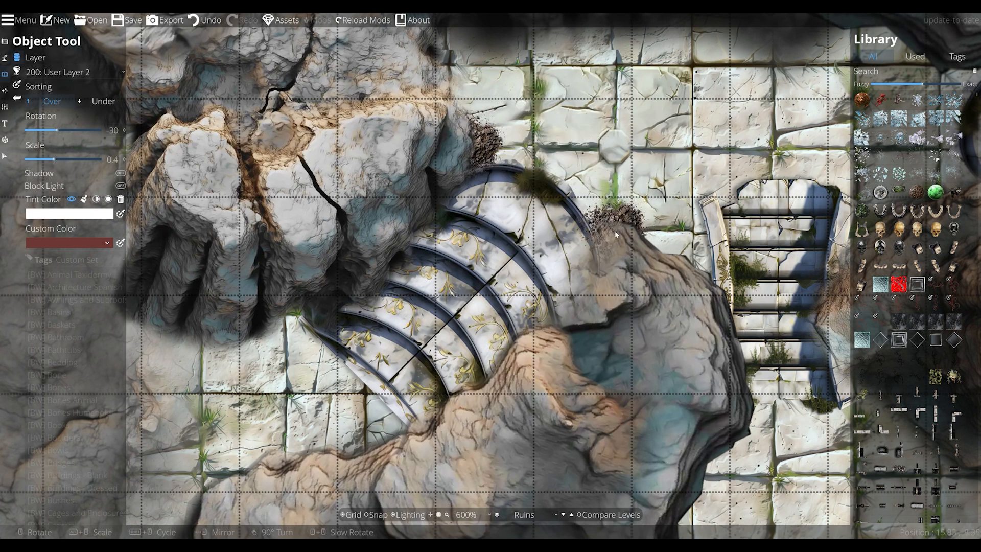
left_click(614, 231)
Place Bw Rubble 01 from the used objects beside both rubble piles, setting the sorting to Under for the one near the upper-left rock
left_click(923, 57)
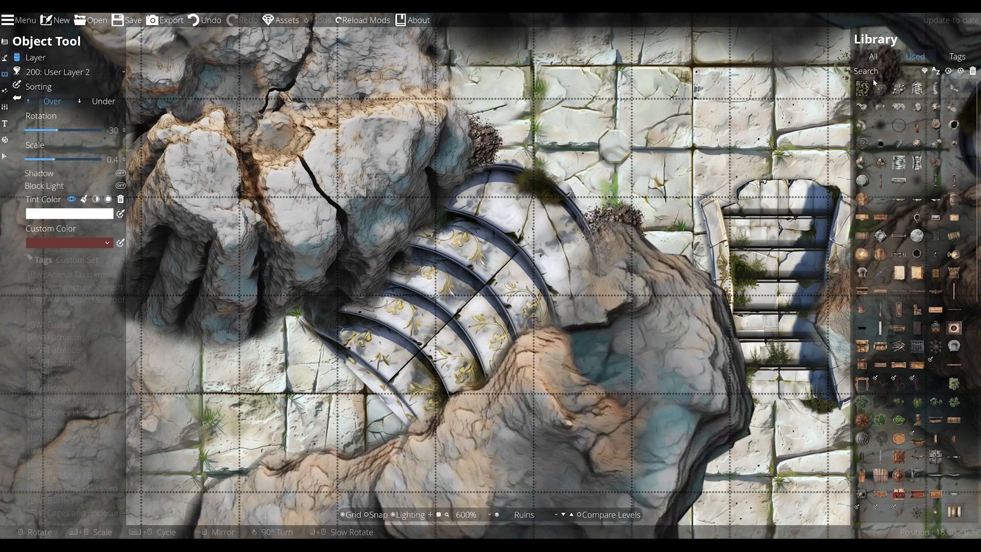
left_click(899, 88)
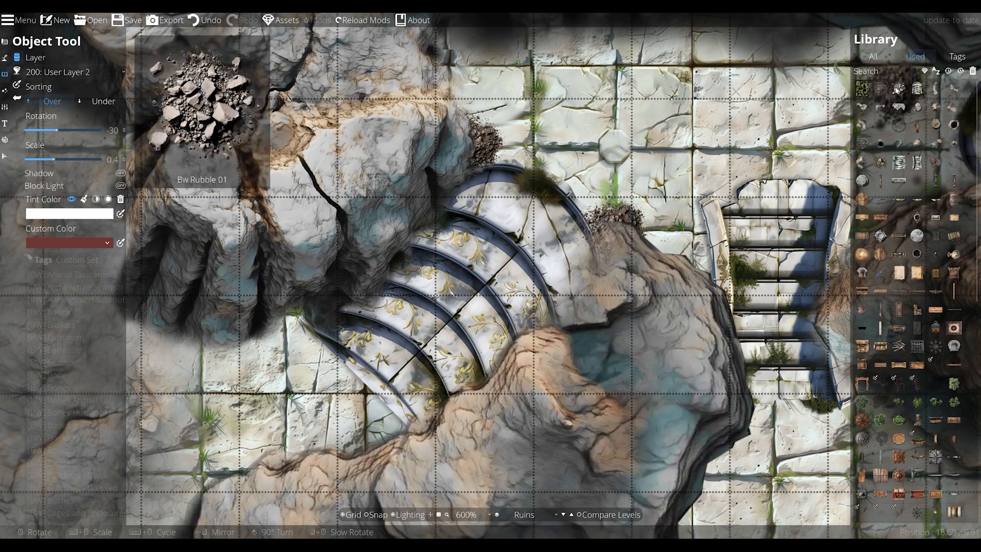
left_click(626, 237)
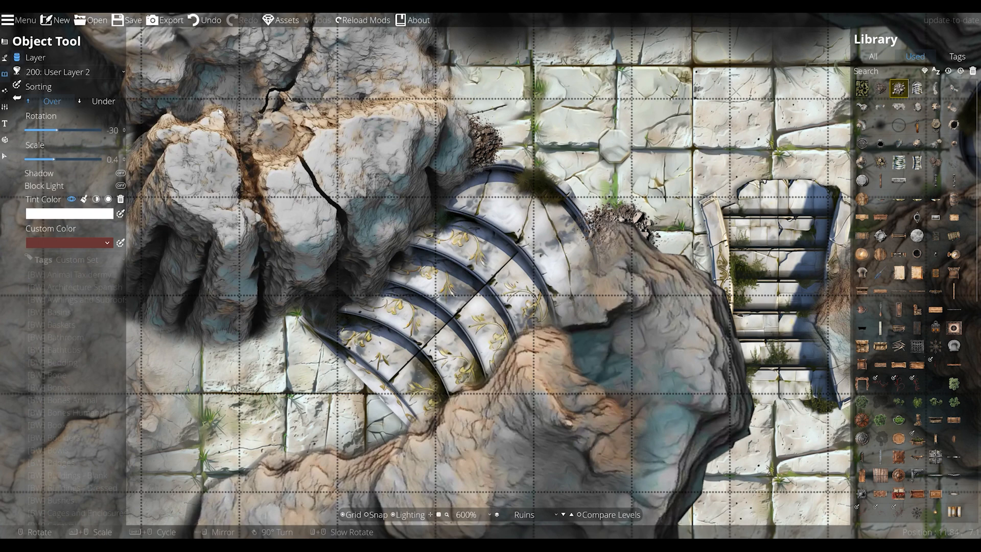
left_click(103, 101)
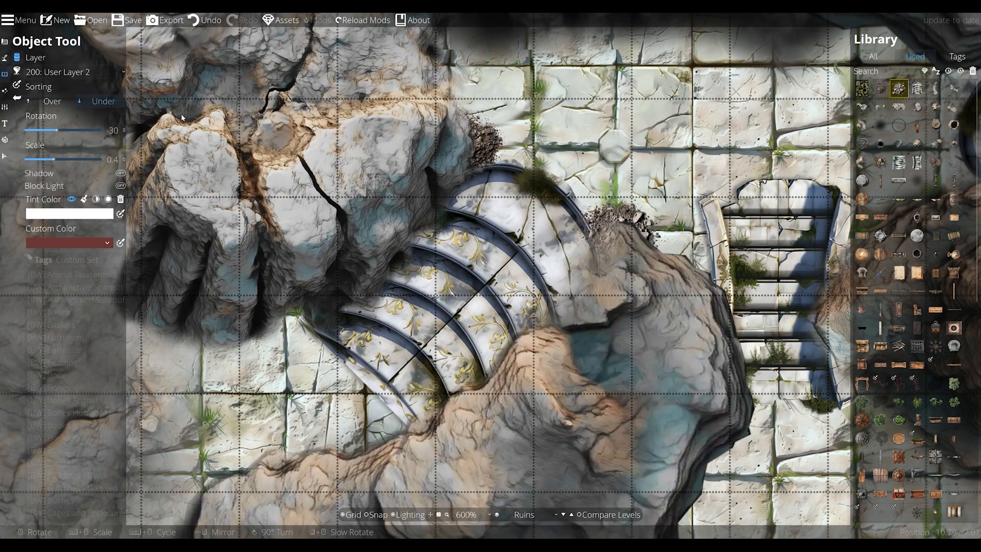
left_click(486, 144)
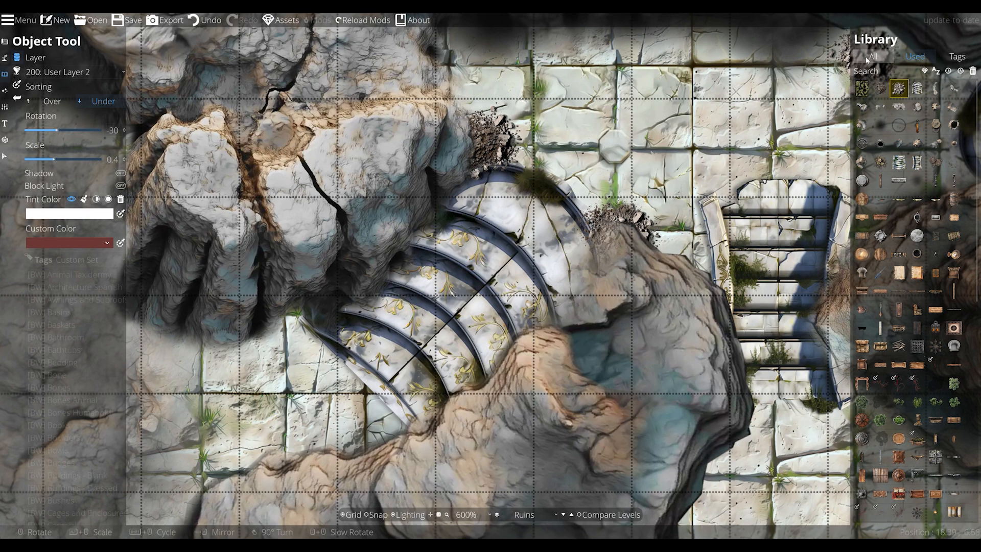
Search the full library for rubble and scatter the fine debris with Over sorting around the curved stairs' upper end, at scales 1.1 and 1.7
left_click(874, 57)
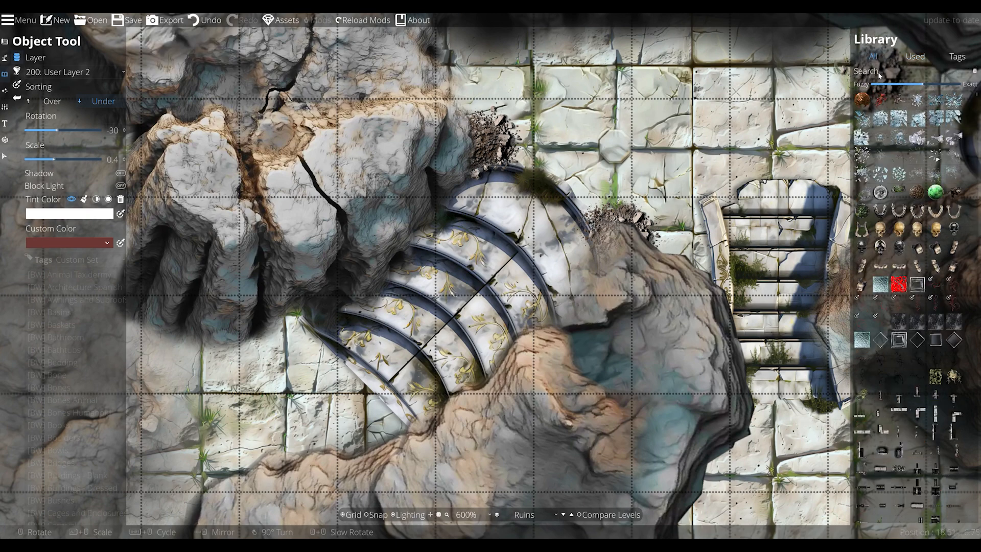
left_click(886, 74)
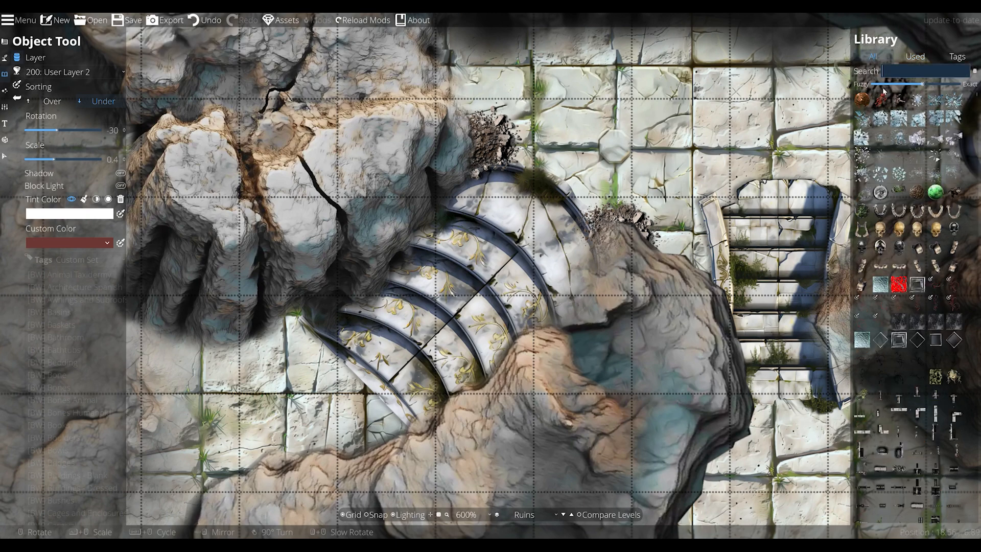
type("rubble")
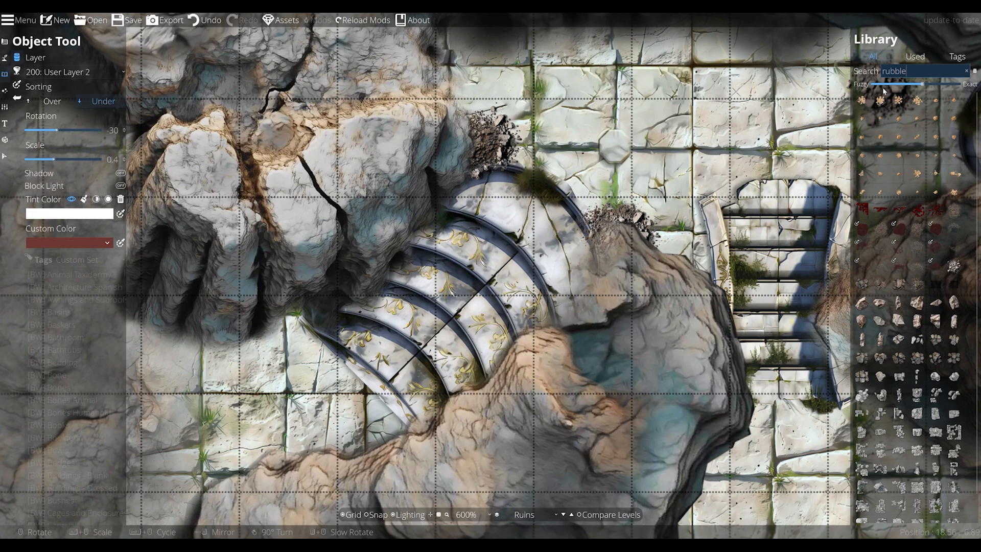
left_click(915, 247)
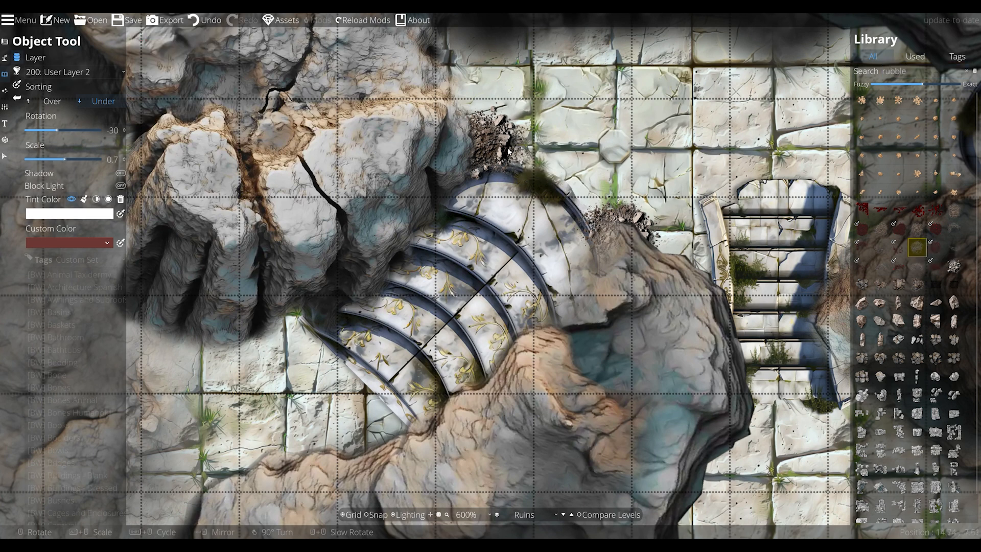
left_click(40, 98)
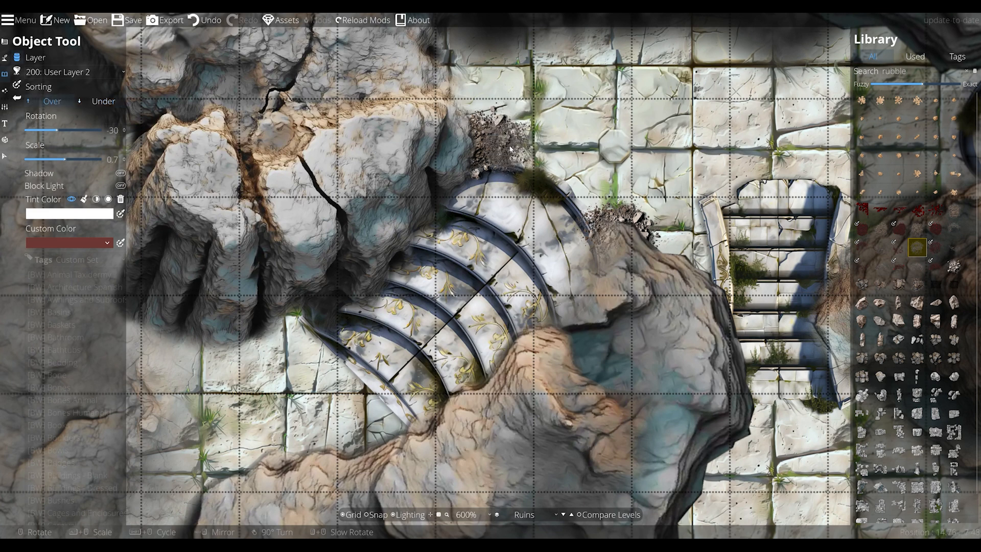
scroll(505, 146, "up", 4)
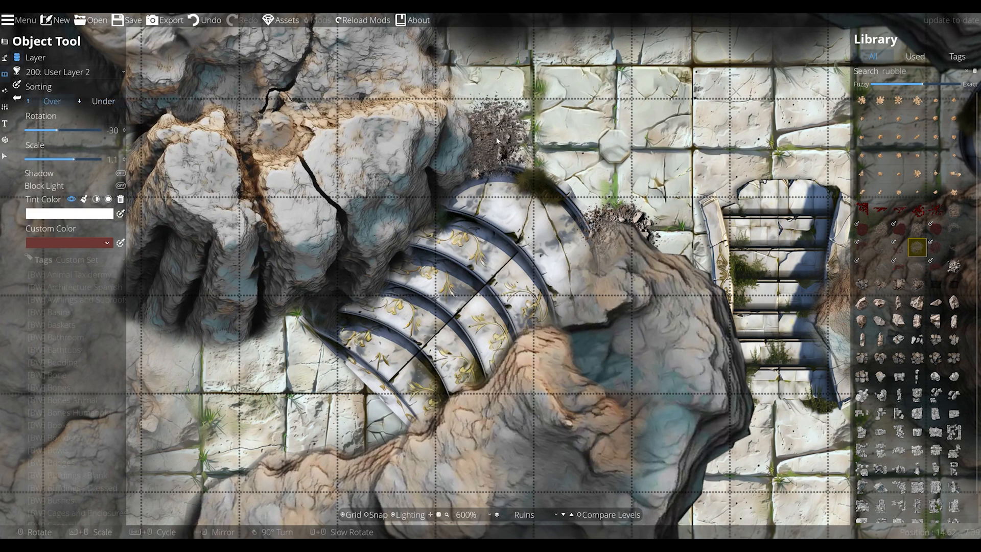
left_click(500, 148)
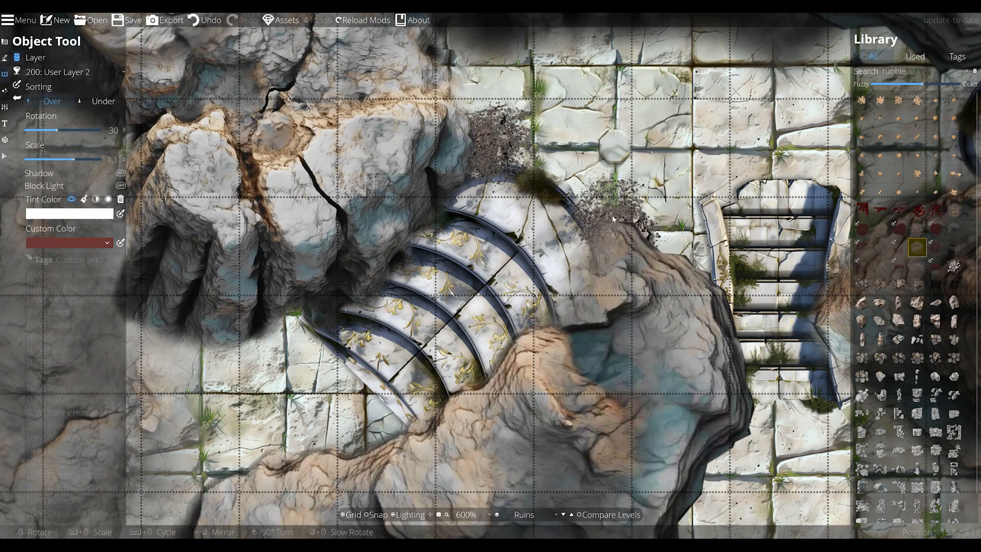
scroll(571, 156, "up", 6)
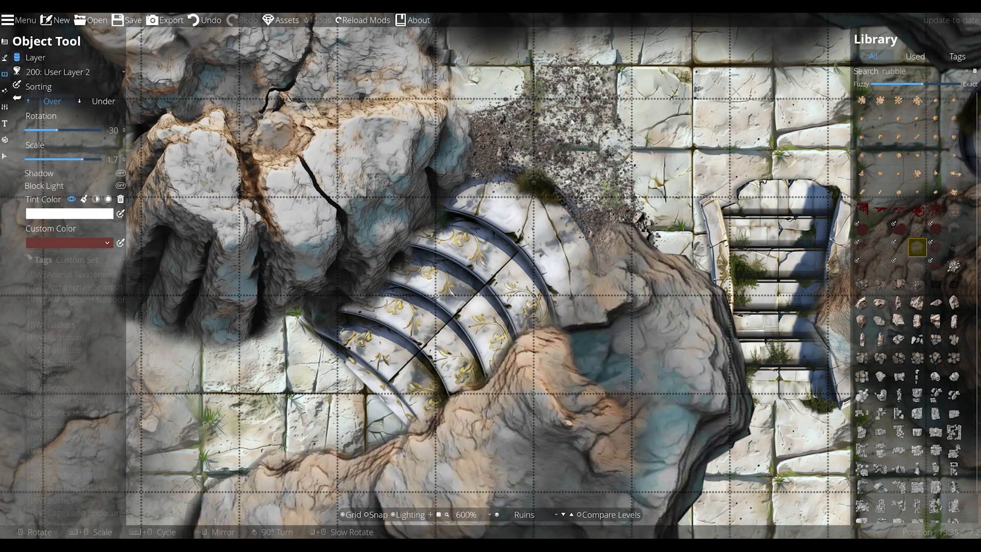
left_click(570, 121)
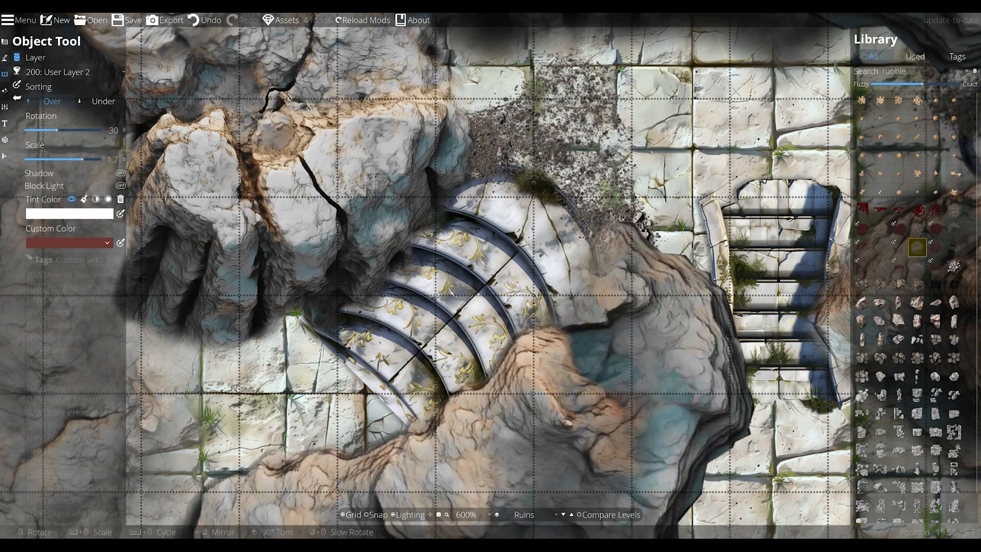
Place the dark shadow from the used objects over the rubble on both sides of the curved stairs' upper end, reducing its scale to 0.5
left_click(915, 56)
left_click(880, 124)
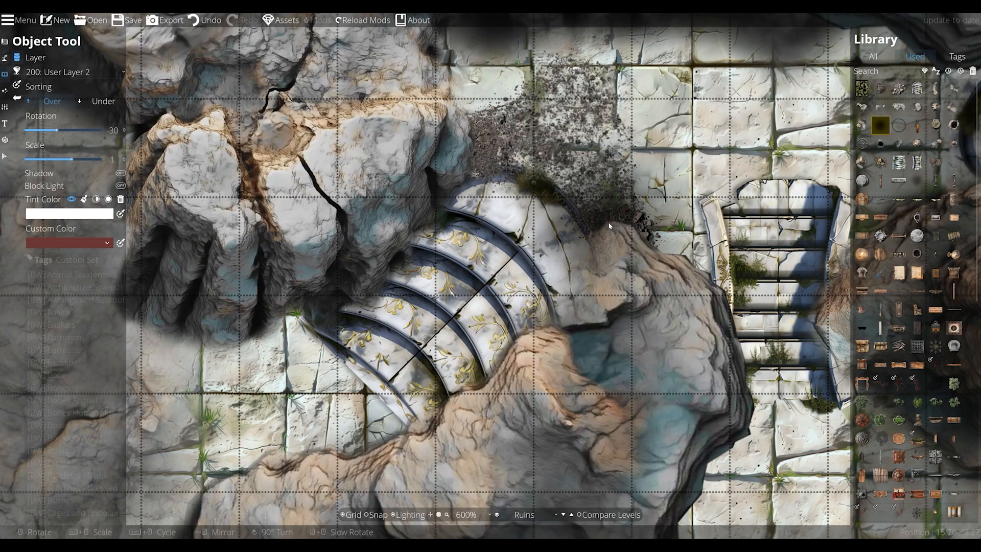
scroll(609, 219, "down", 3)
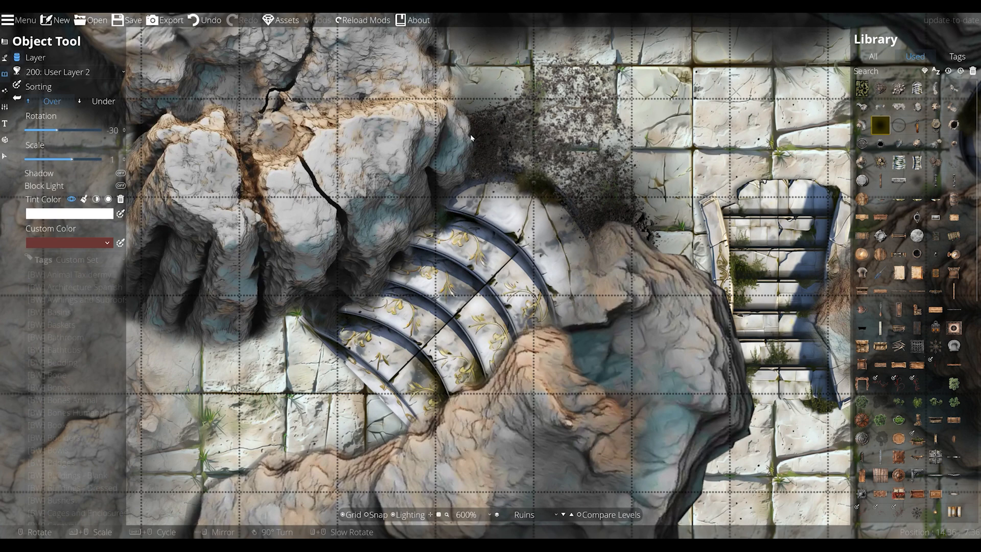
scroll(473, 137, "down", 5)
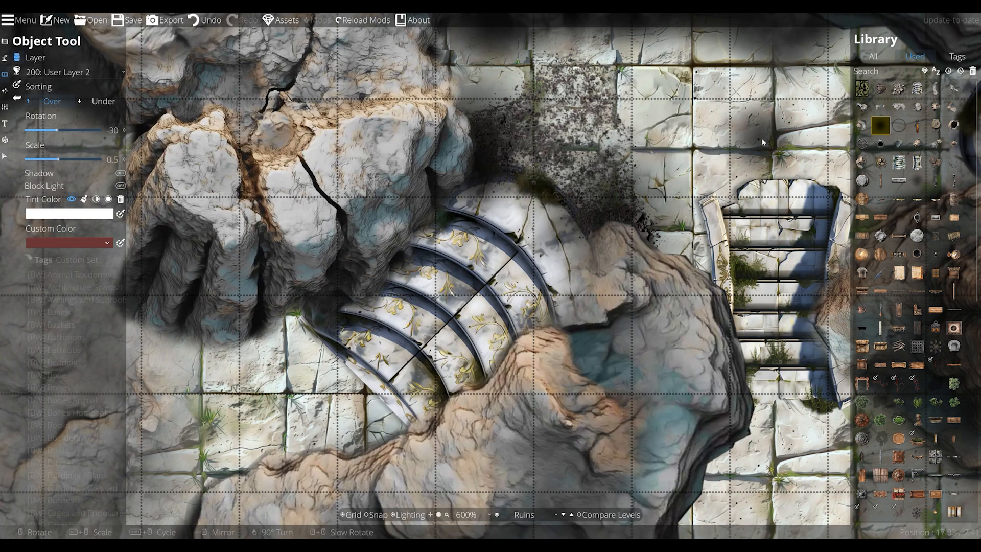
scroll(723, 155, "down", 2)
scroll(722, 155, "down", 1)
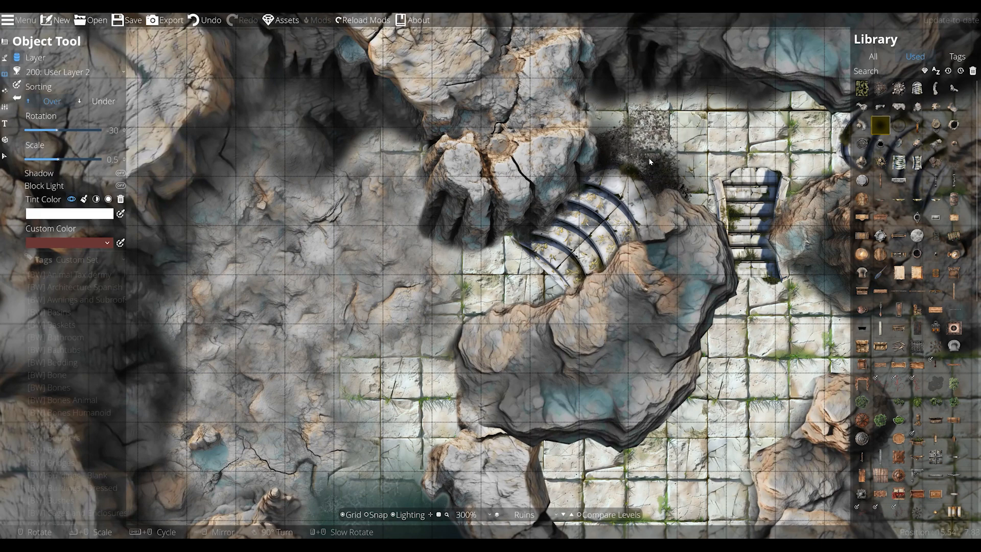
scroll(679, 151, "up", 3)
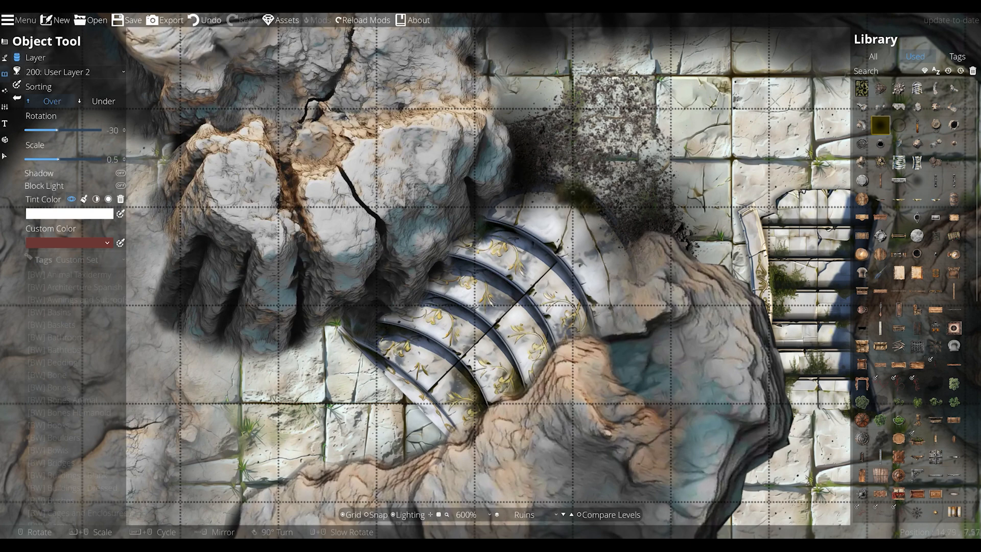
Undo all the rubble, debris and shadow placements around the curved stairs' upper end
left_click(3, 42)
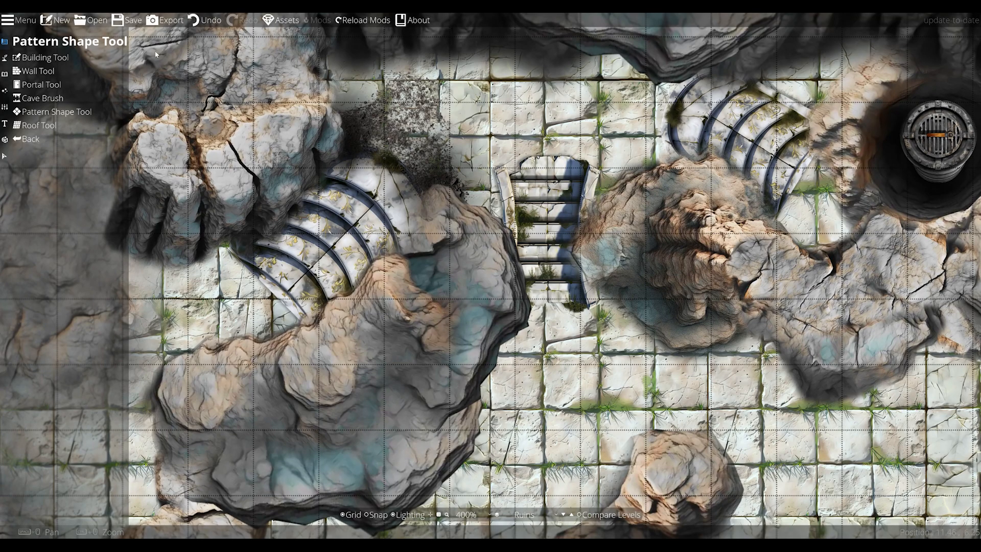
left_click(205, 19)
left_click(204, 20)
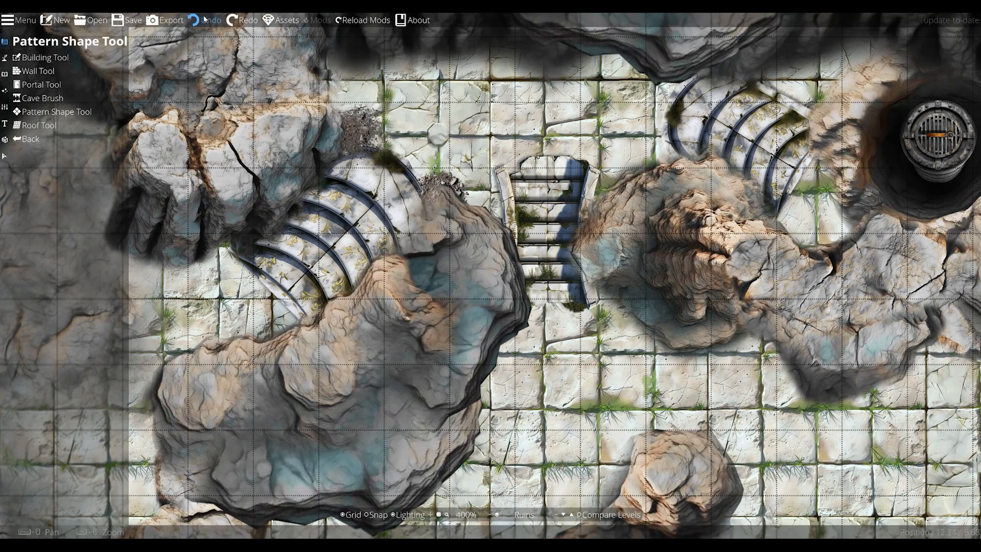
left_click(204, 20)
left_click(204, 19)
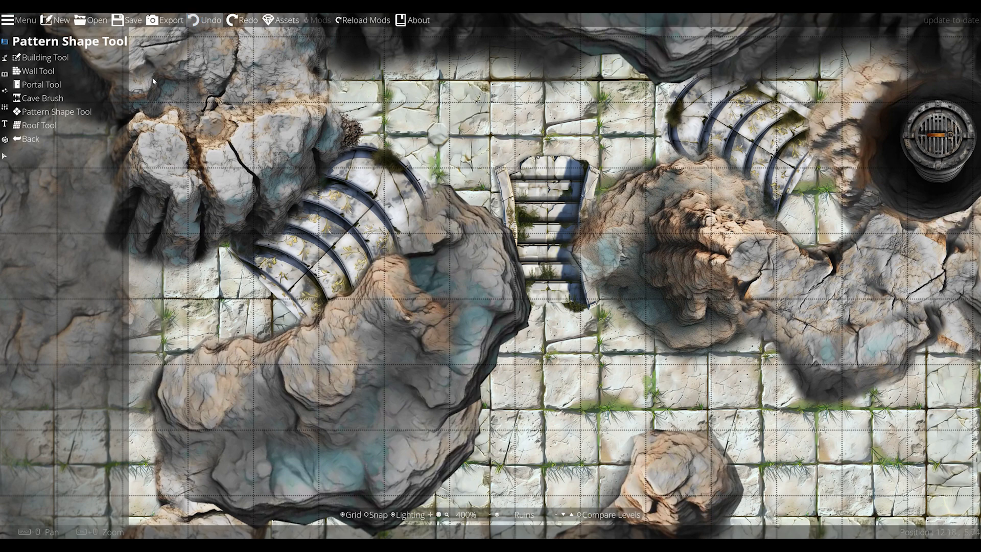
left_click(205, 19)
Delete the cobblestone pattern patch above the curved stairs' upper end
key("v")
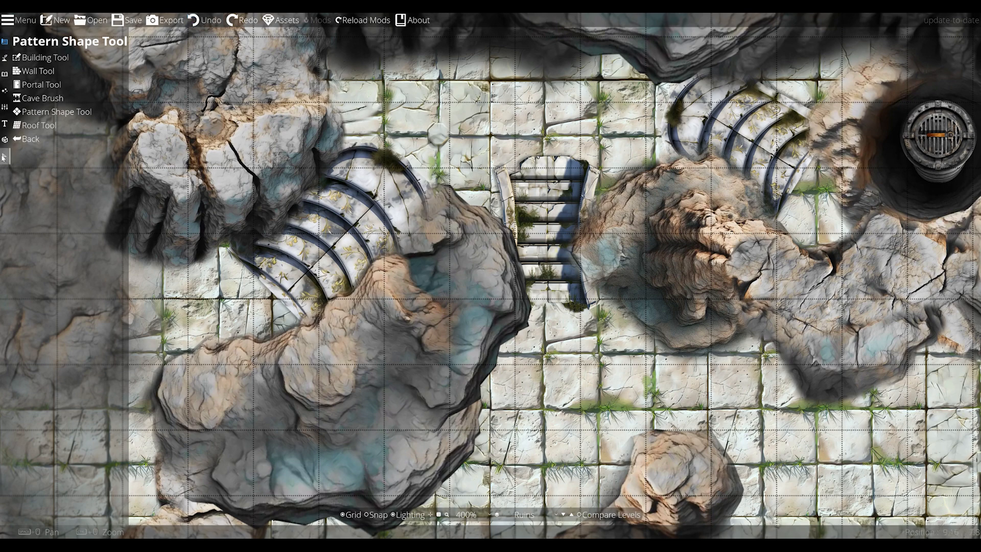
left_click(351, 130)
left_click(367, 134)
key("Delete")
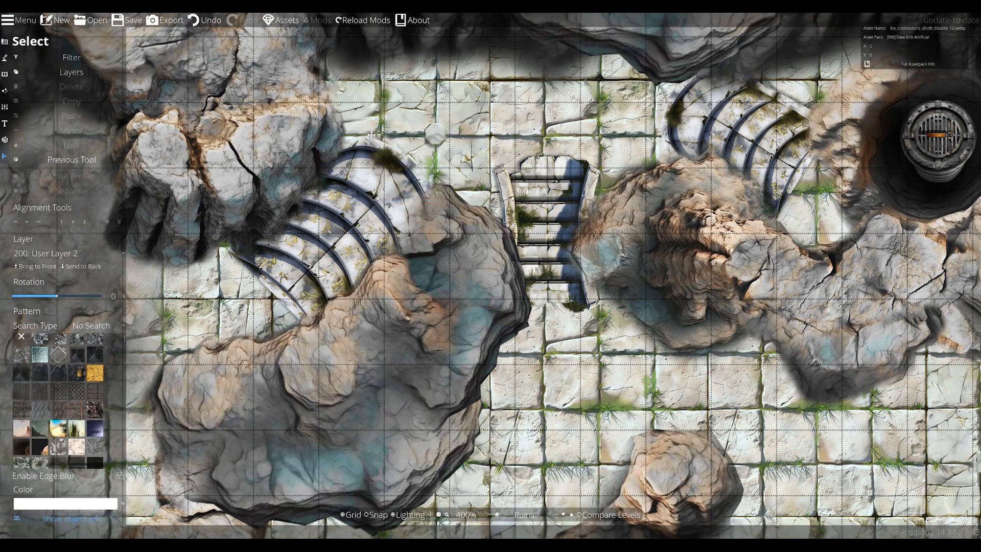
Set the Pattern Shape Tool to a rectangle with edge blur enabled
left_click(5, 57)
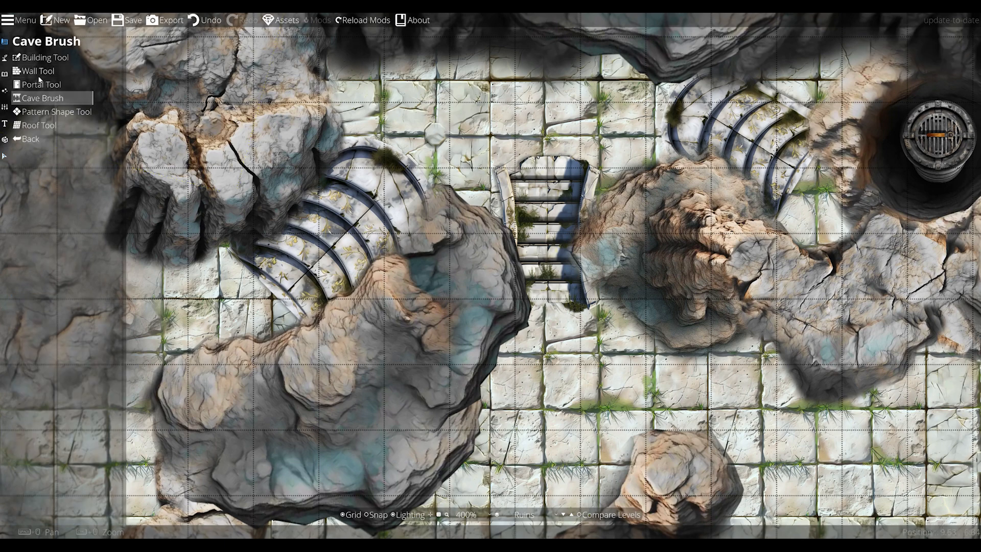
left_click(36, 112)
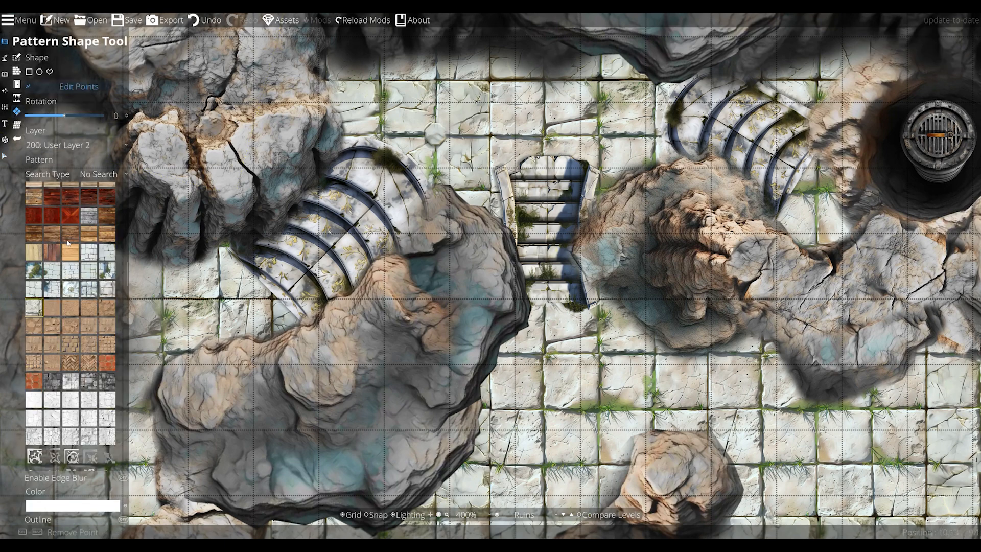
left_click(30, 73)
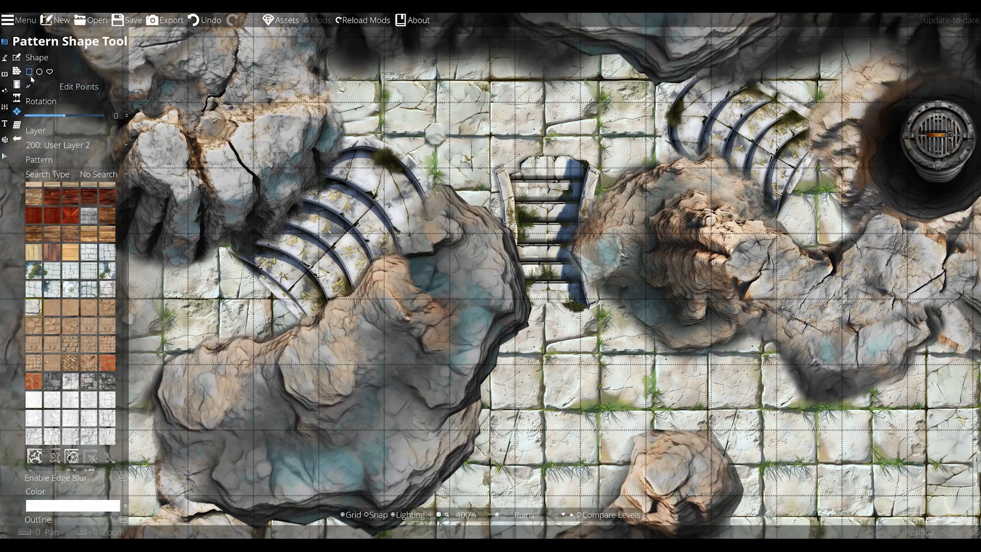
scroll(72, 204, "down", 4)
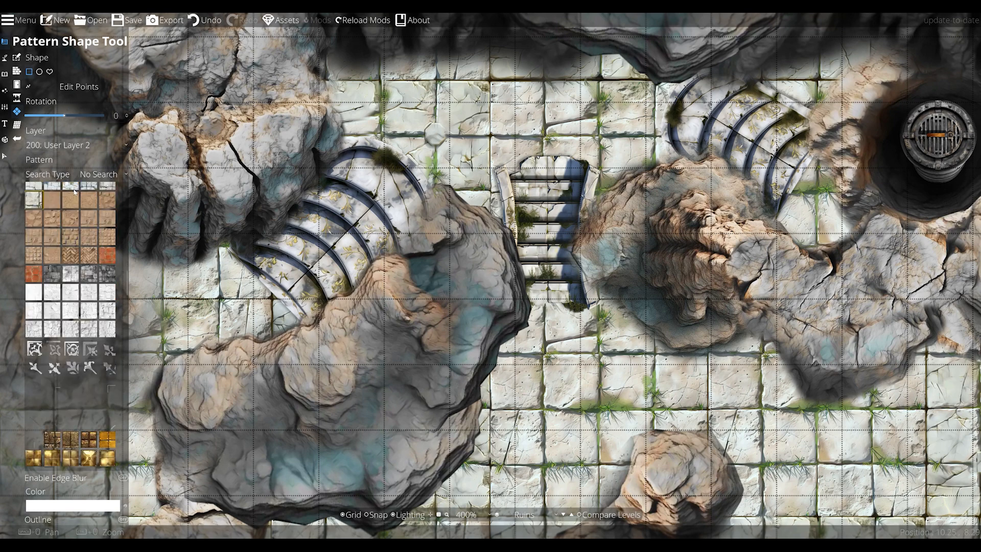
scroll(68, 213, "up", 3)
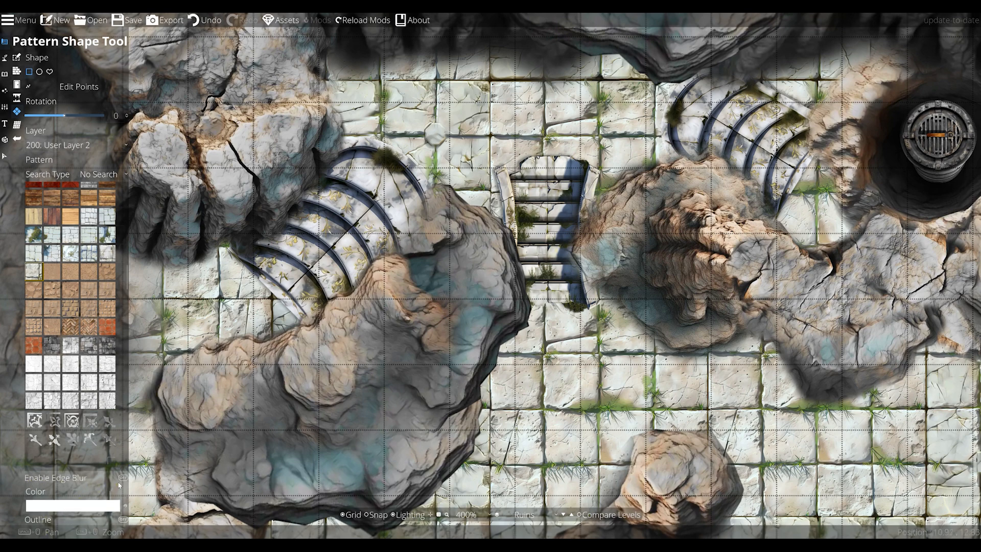
left_click(123, 481)
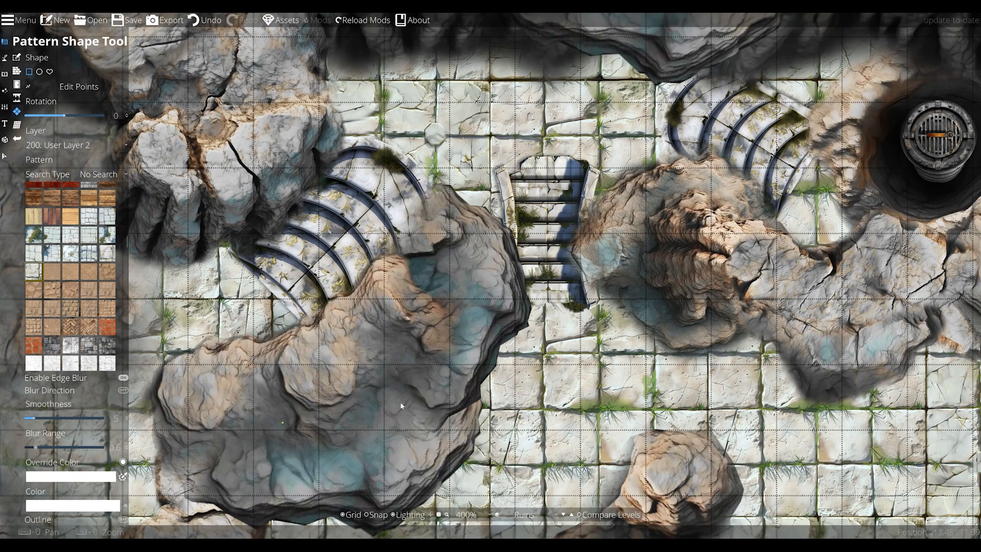
Draw a 2 by 2 grid square cobblestone rectangle with blurred edges in the dark area beside the white strip at the map's edge
scroll(640, 328, "down", 3)
left_click_drag(711, 365, 214, 260)
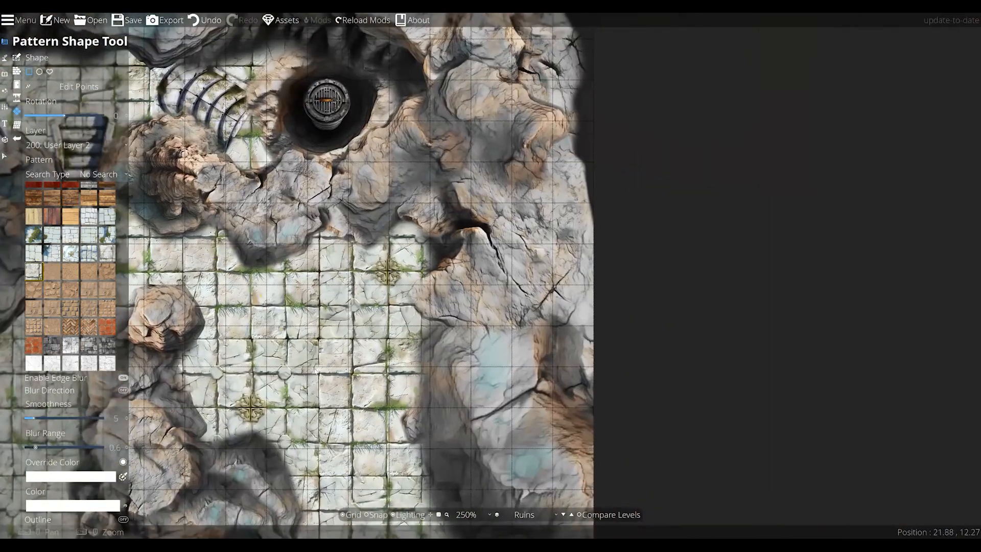
left_click_drag(411, 395, 404, 55)
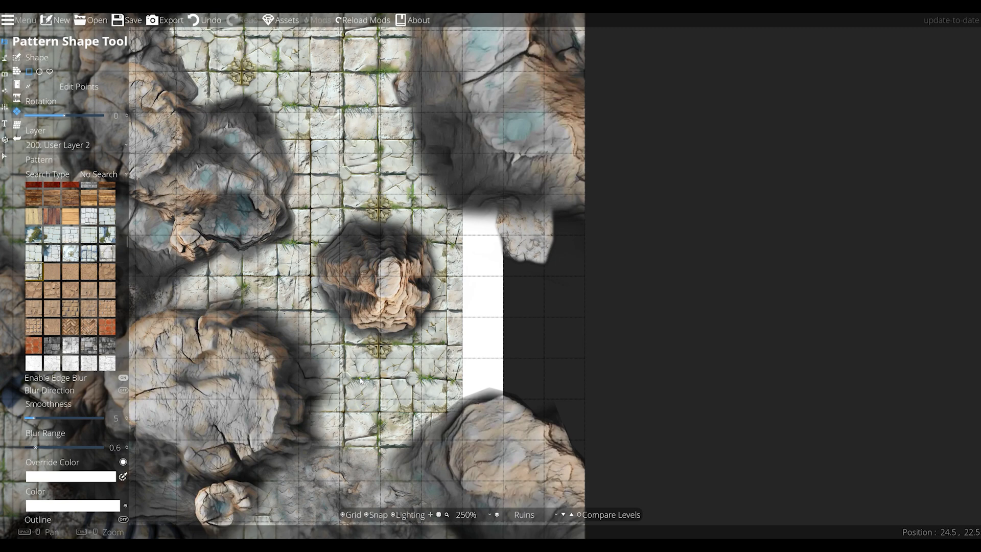
left_click(508, 280)
left_click_drag(518, 303, 578, 354)
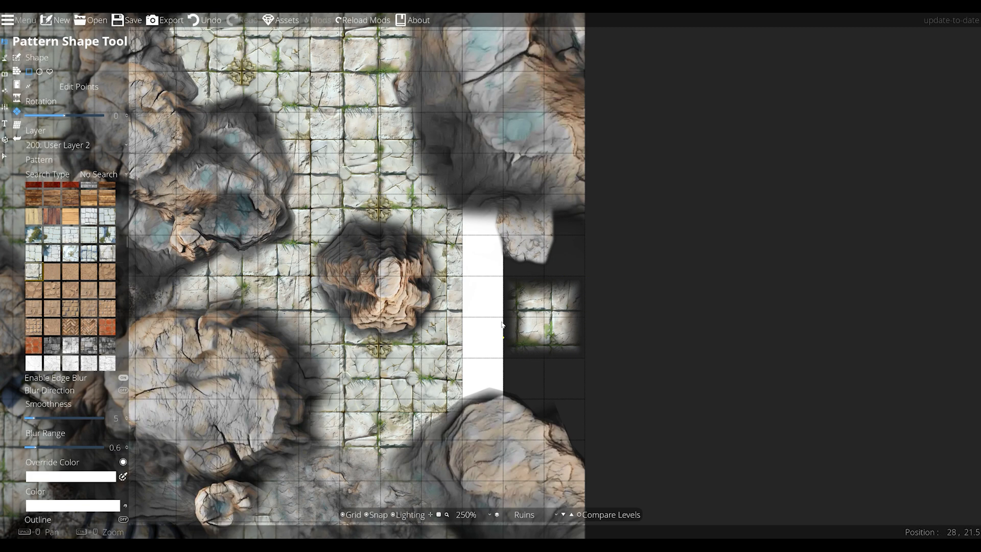
Select the blurred cobblestone patch and try to move it toward the adjacent white strip
left_click(4, 156)
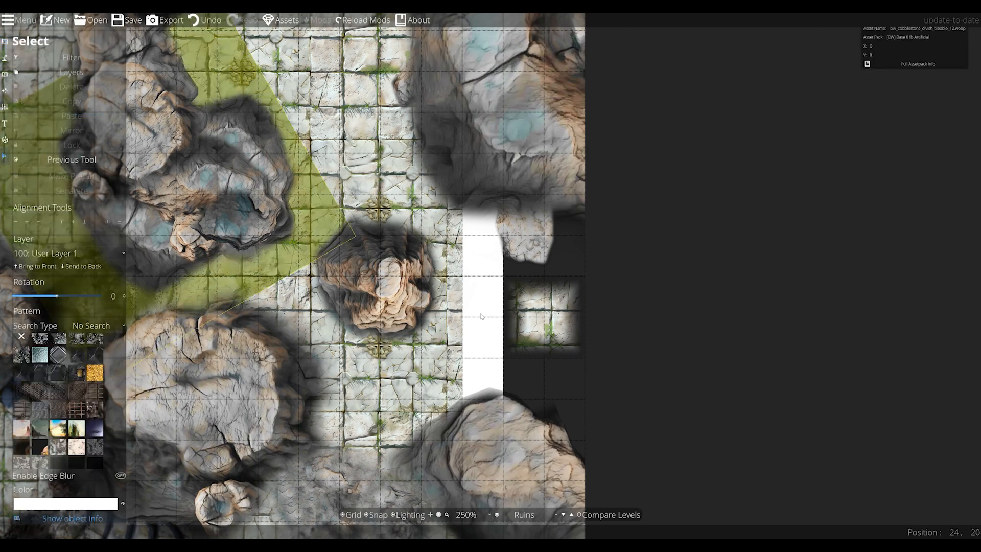
left_click(554, 332)
left_click_drag(555, 332, 504, 338)
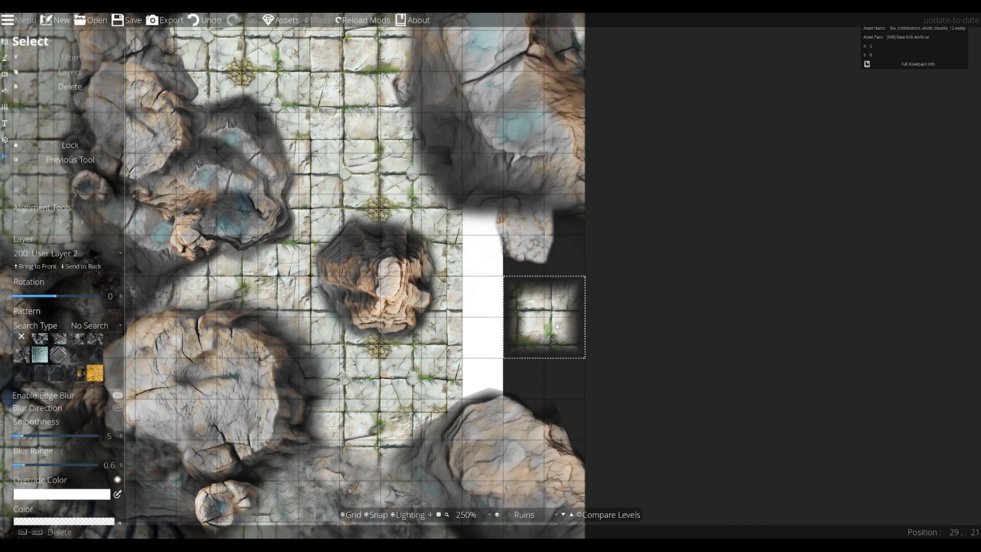
Edit the outline points of the blurred cobblestone patch beside the white strip to give it a jagged, irregular broken edge
left_click(4, 57)
left_click(32, 99)
left_click(31, 109)
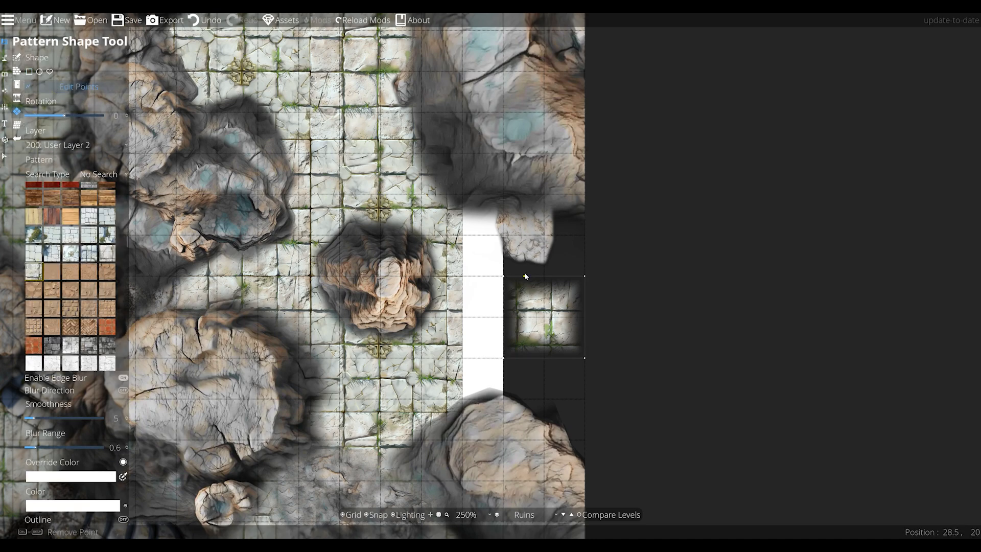
left_click_drag(529, 276, 577, 236)
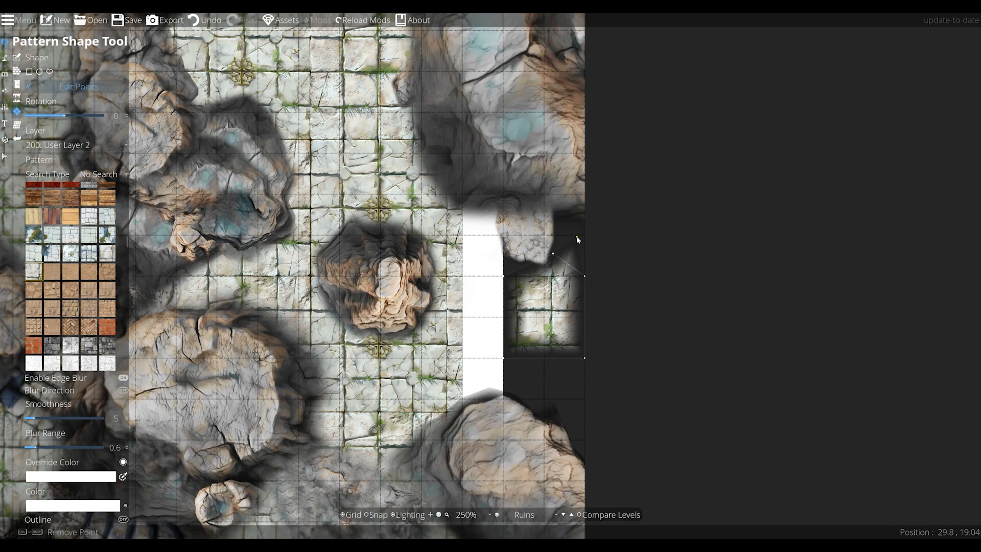
left_click(513, 238)
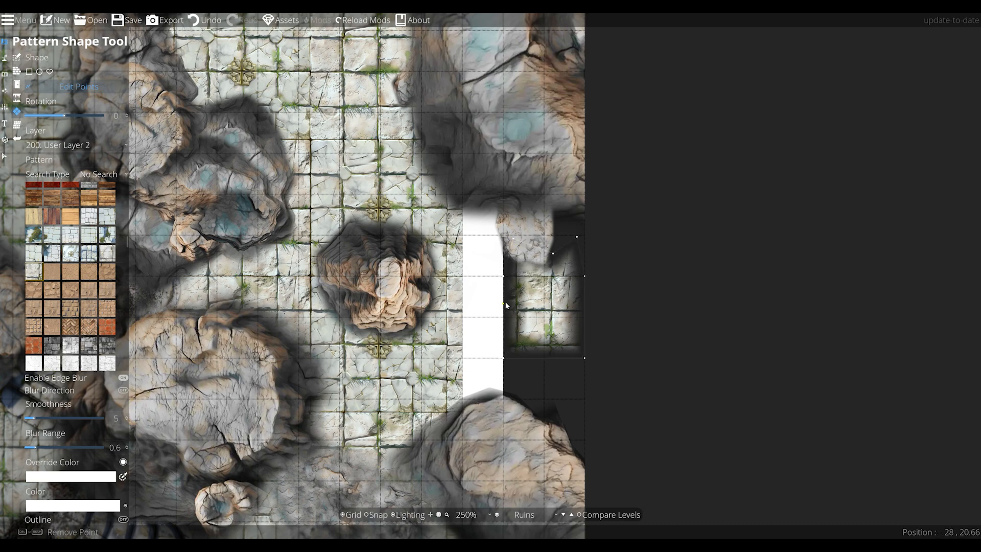
left_click_drag(521, 297, 519, 291)
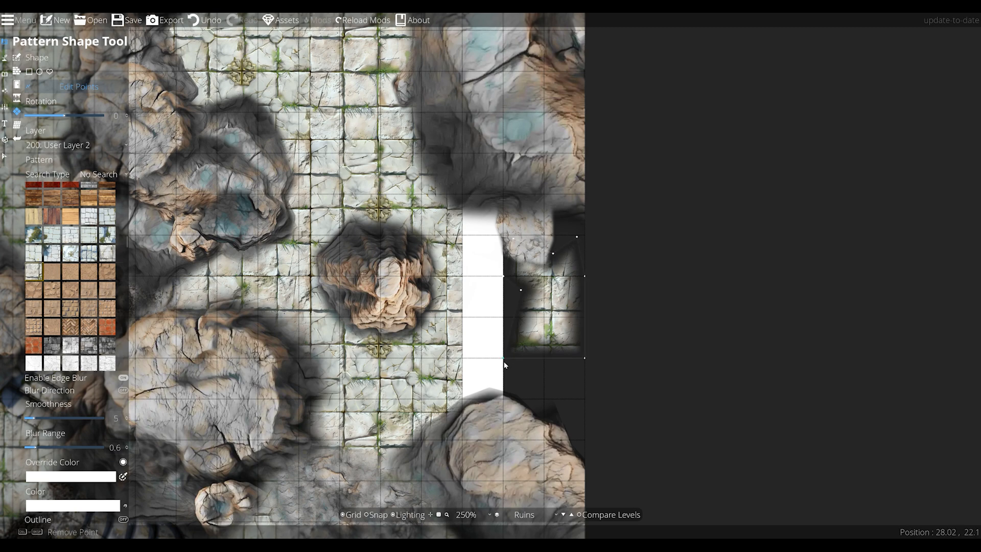
left_click(532, 336)
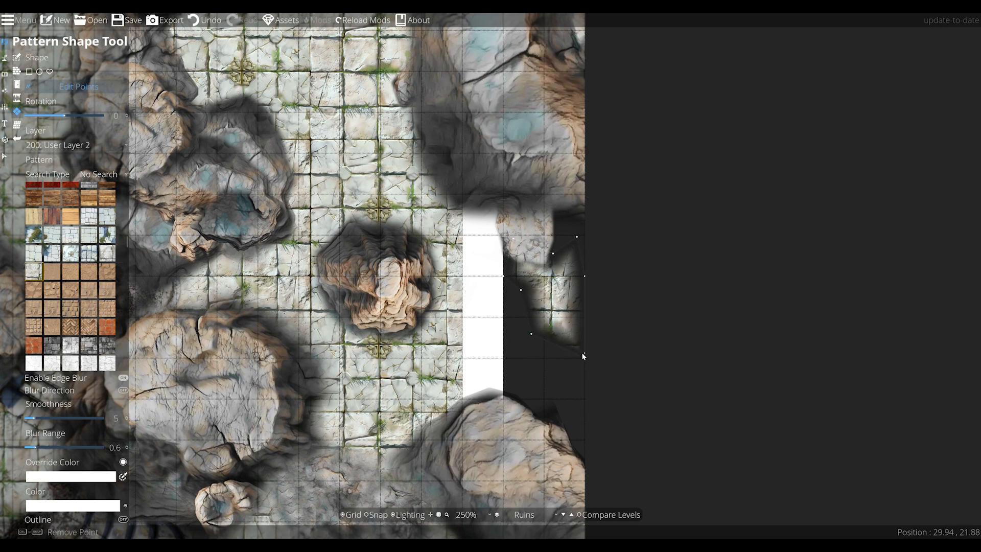
left_click_drag(559, 344, 550, 319)
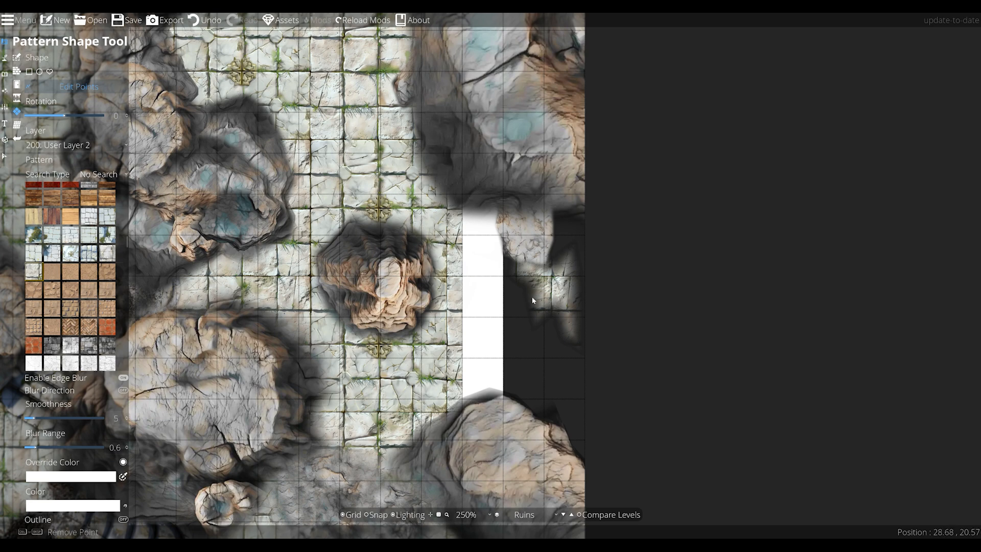
left_click(4, 156)
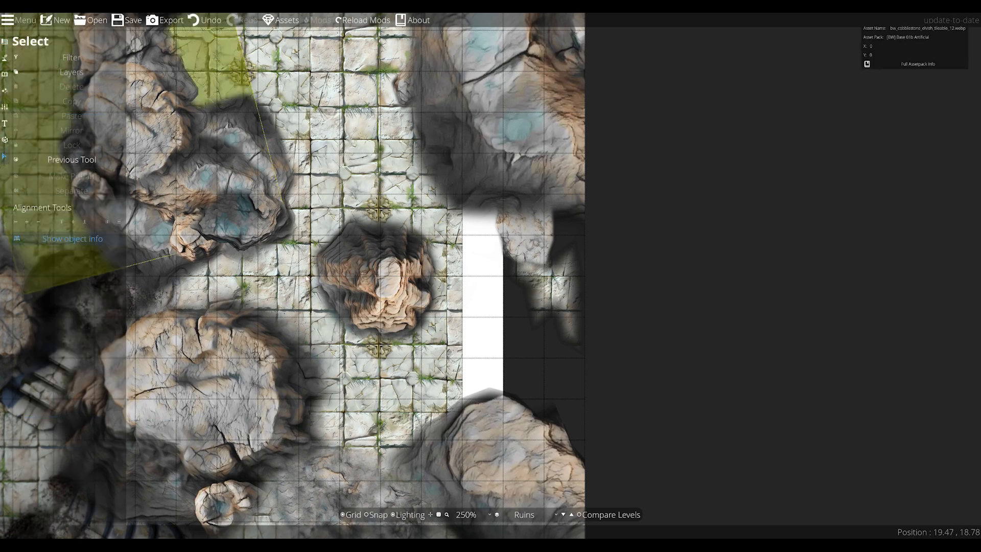
left_click(559, 291)
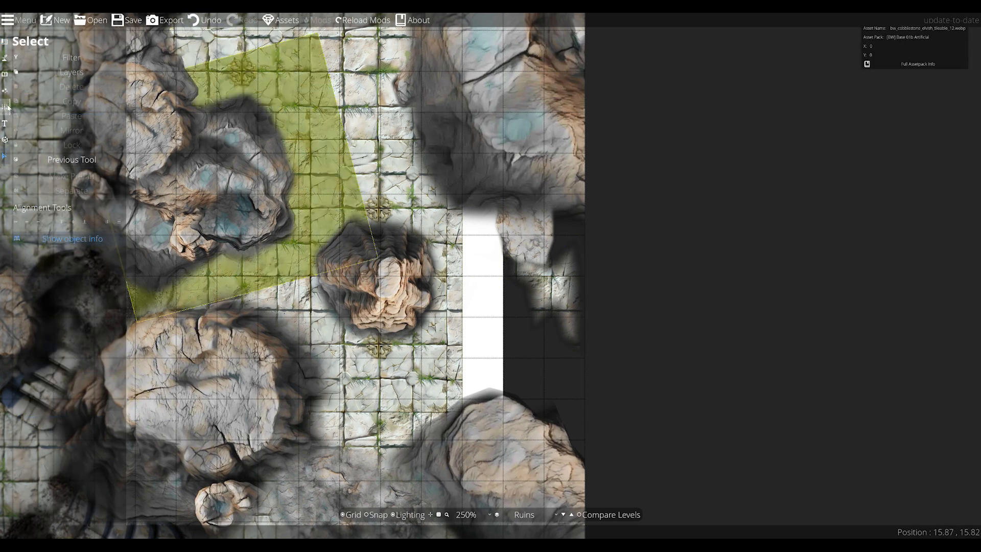
Search the full object library for "pillar" and choose the short collapsed stone ruins pillar
left_click(6, 75)
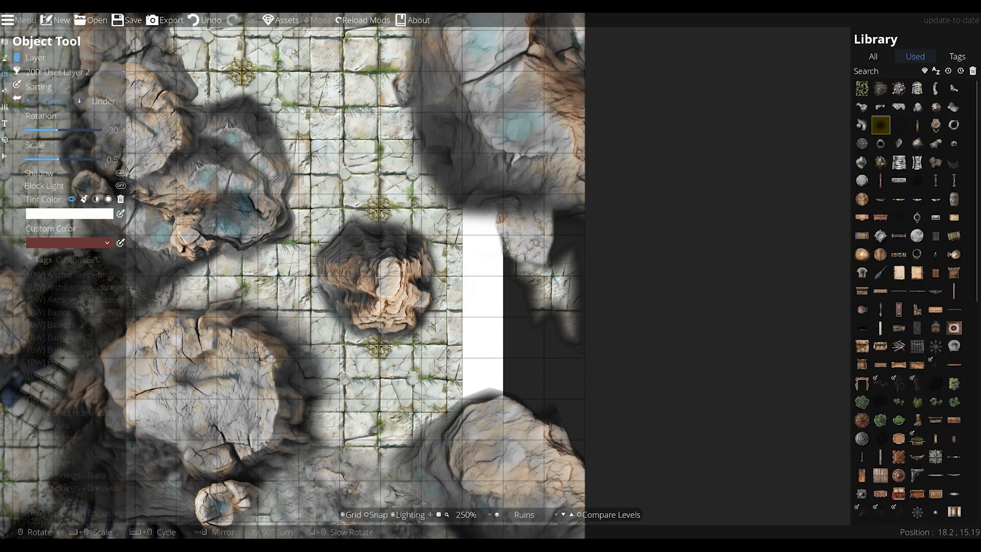
left_click(884, 71)
key("BackSpace")
key("BackSpace")
key("BackSpace")
key("BackSpace")
key("BackSpace")
key("BackSpace")
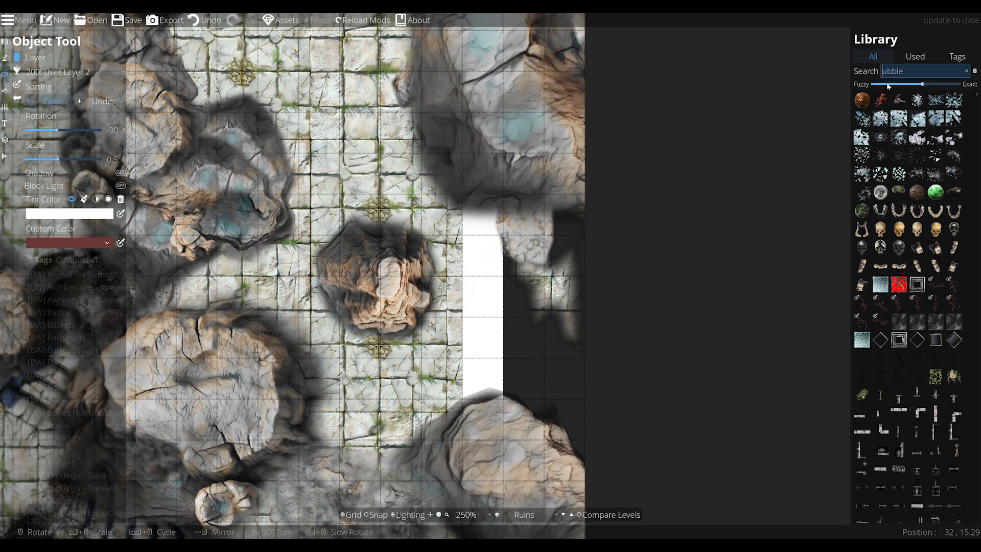
type("pillar")
scroll(936, 240, "down", 6)
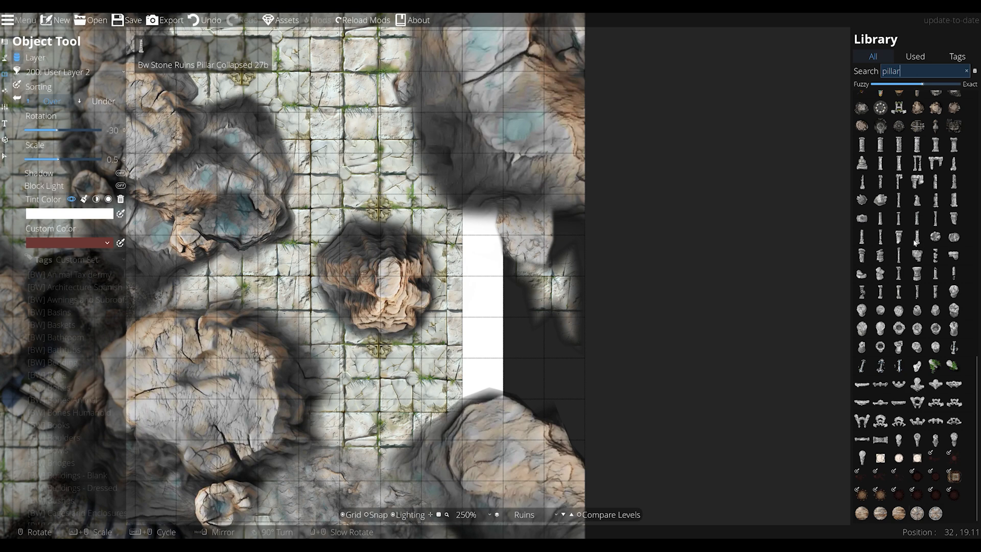
left_click(915, 203)
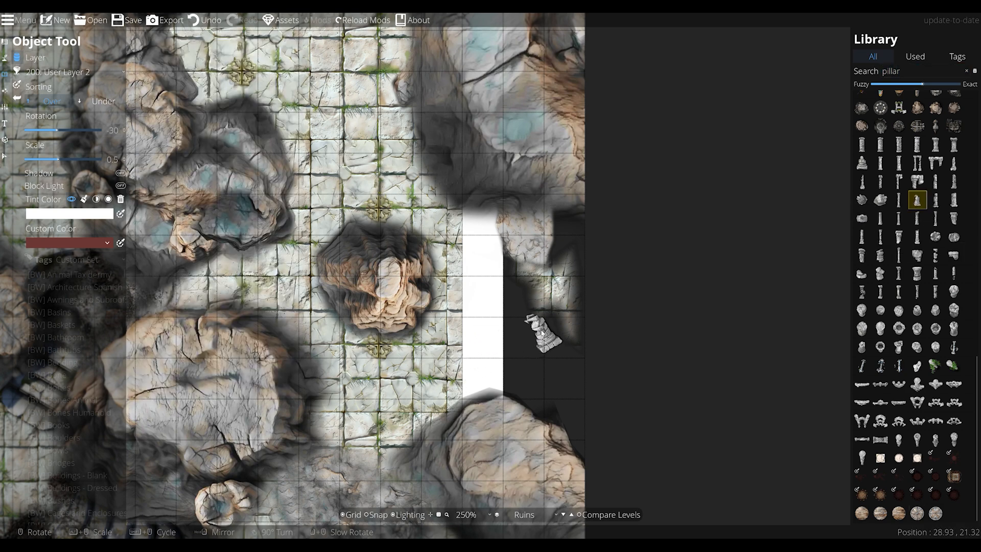
Place the collapsed pillar on the jagged cobblestone patch's edge, on layer 100: User Layer 1, scaled to 0.7 and rotated to -105
left_click(77, 72)
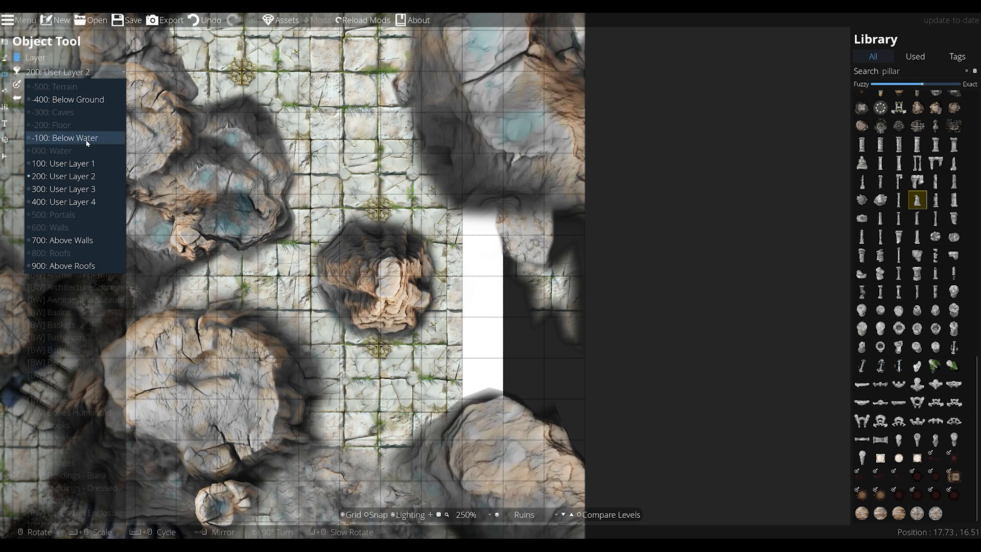
left_click(93, 163)
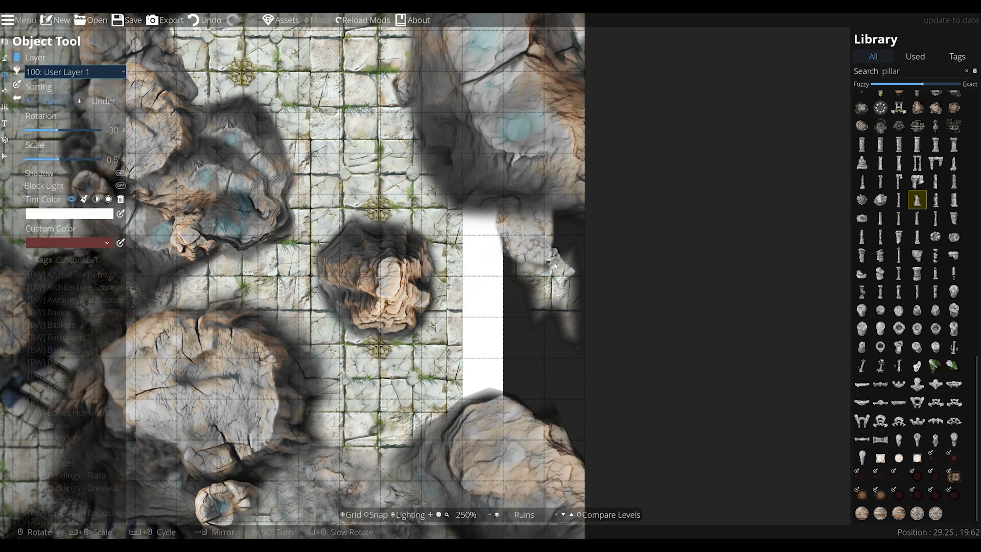
scroll(554, 267, "down", 3)
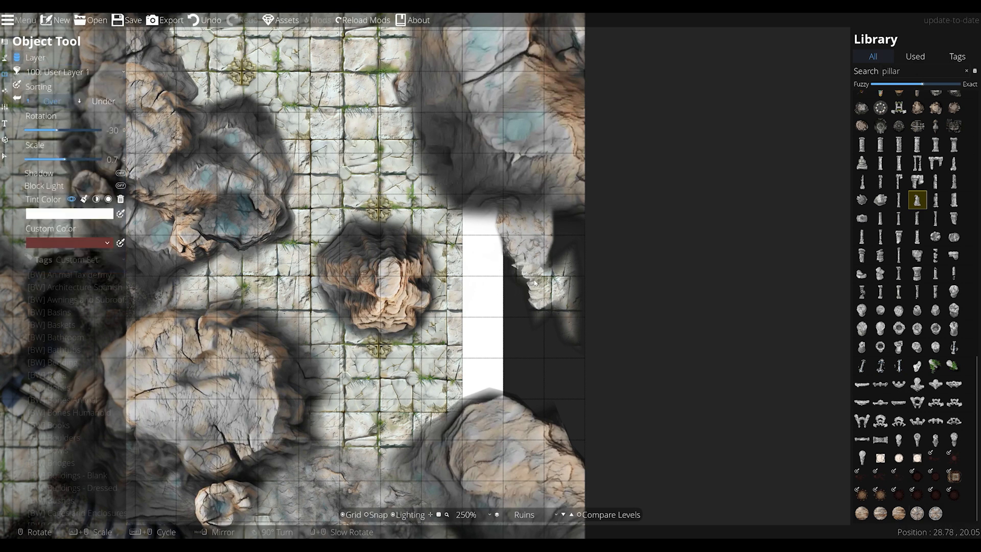
scroll(529, 295, "down", 2)
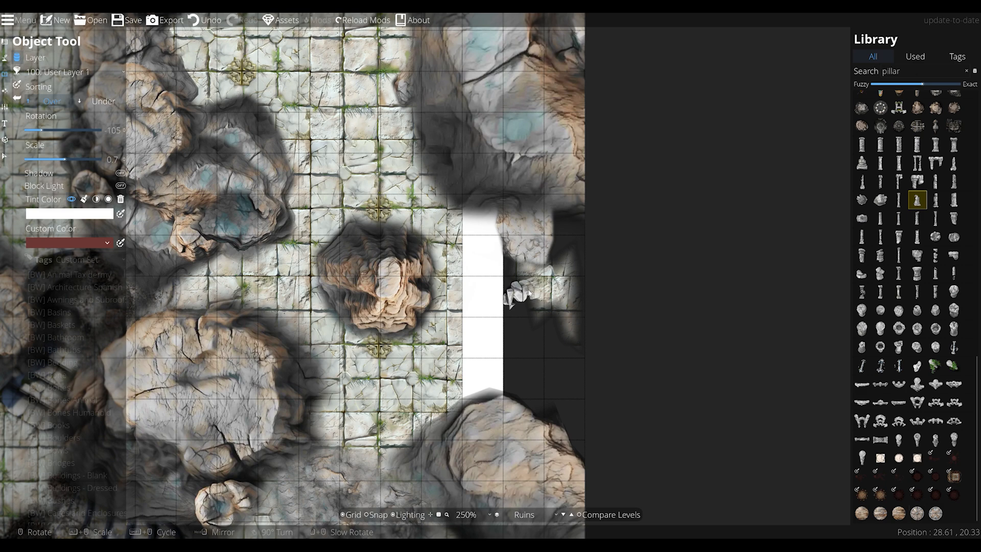
left_click(529, 295)
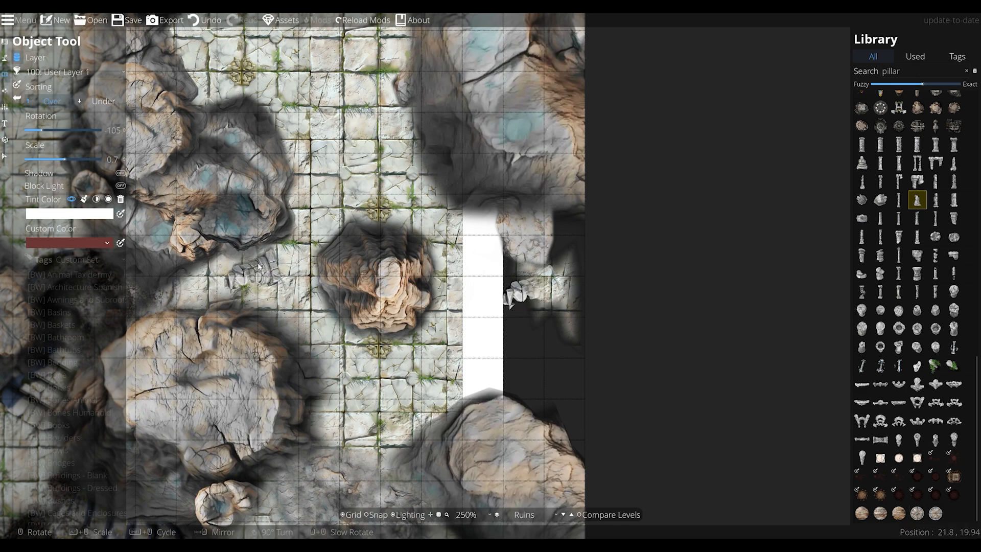
Reduce the jagged cobblestone patch's blur range to 0.3
left_click(5, 156)
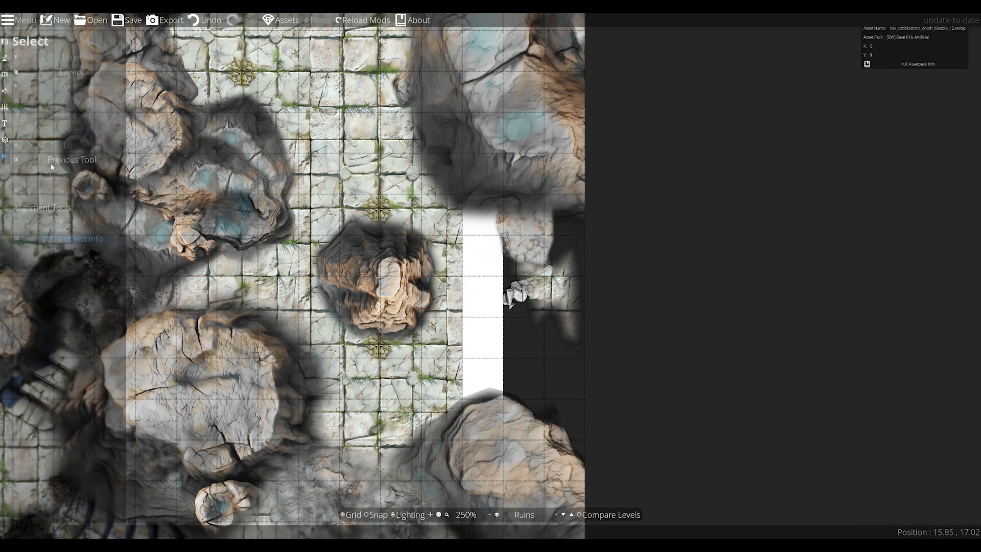
left_click(531, 293)
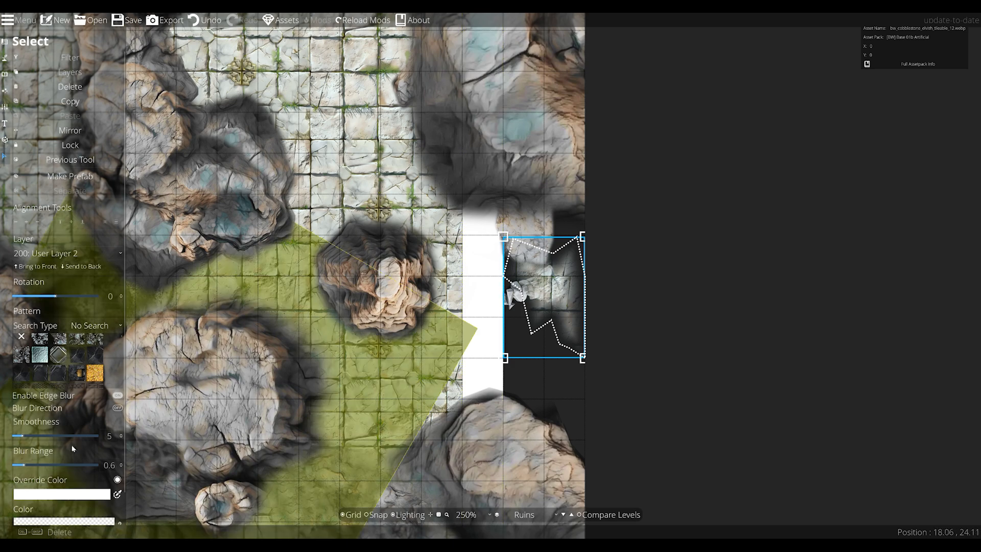
left_click_drag(24, 467, 20, 470)
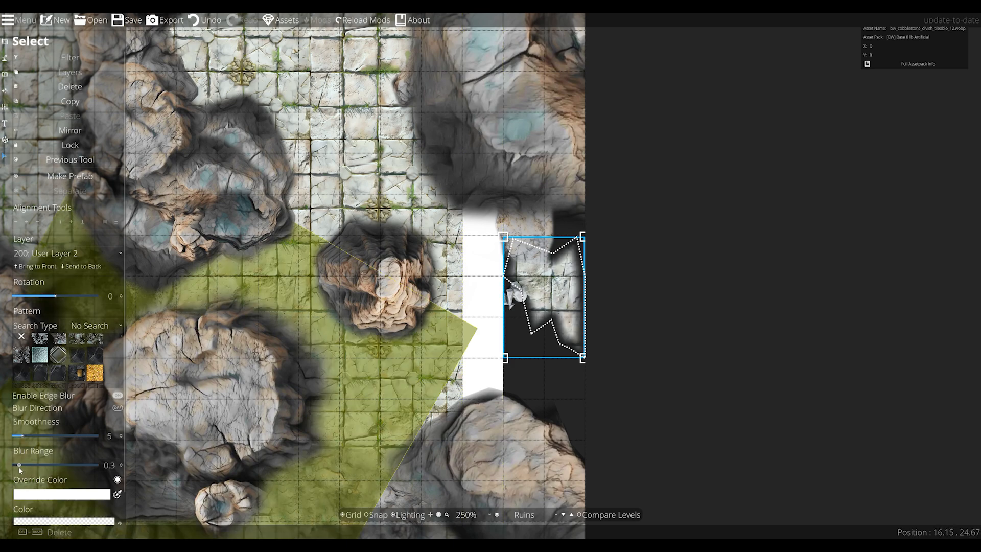
left_click(4, 57)
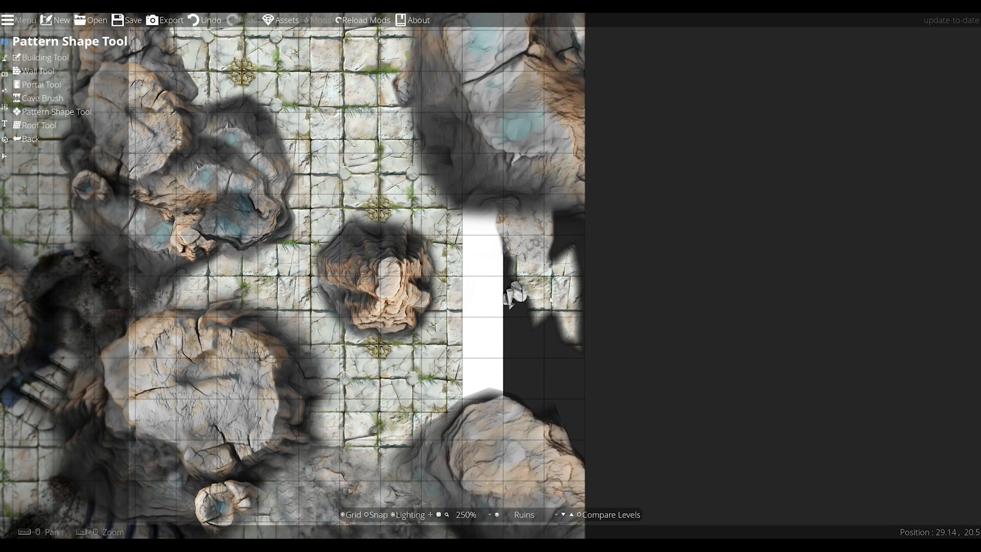
left_click(4, 156)
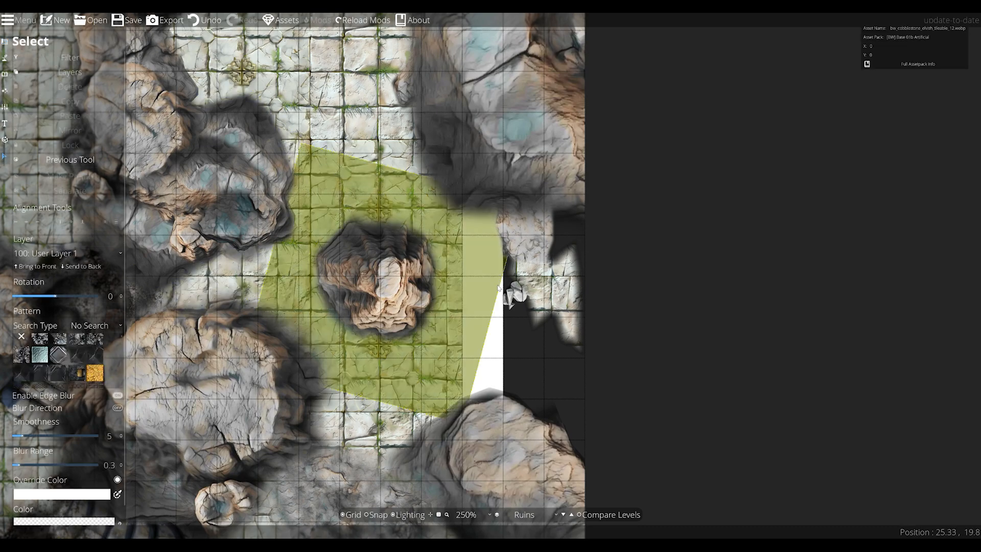
left_click(366, 189)
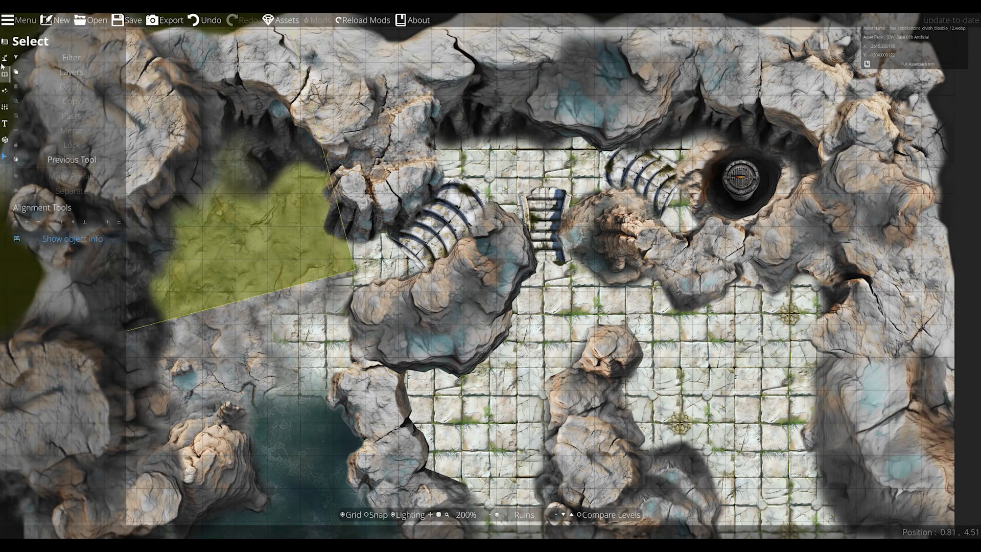
Draw a blurred cobblestone rectangle about 2 by 2.5 grid squares over the upper end of the curved elvish stairs
left_click(4, 41)
left_click(31, 112)
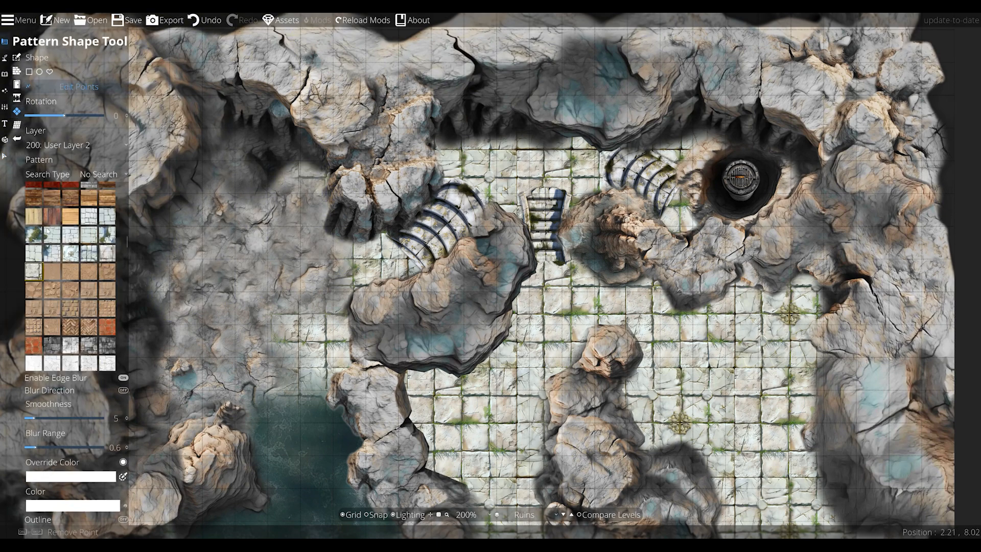
left_click(29, 71)
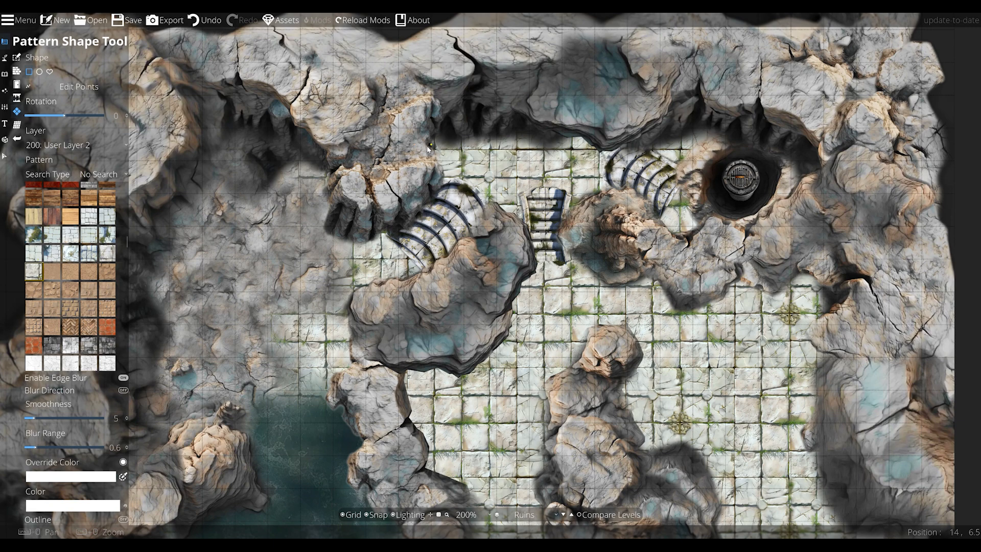
left_click_drag(430, 146, 499, 225)
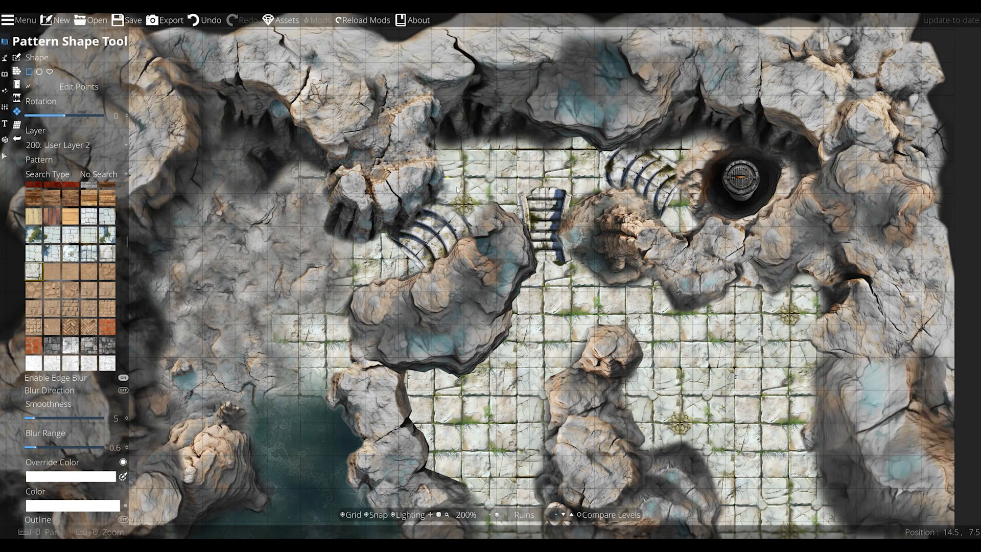
Edit the new cobblestone patch's outline points so its lower edge follows the curved top step and uncovers the stairs
left_click(59, 87)
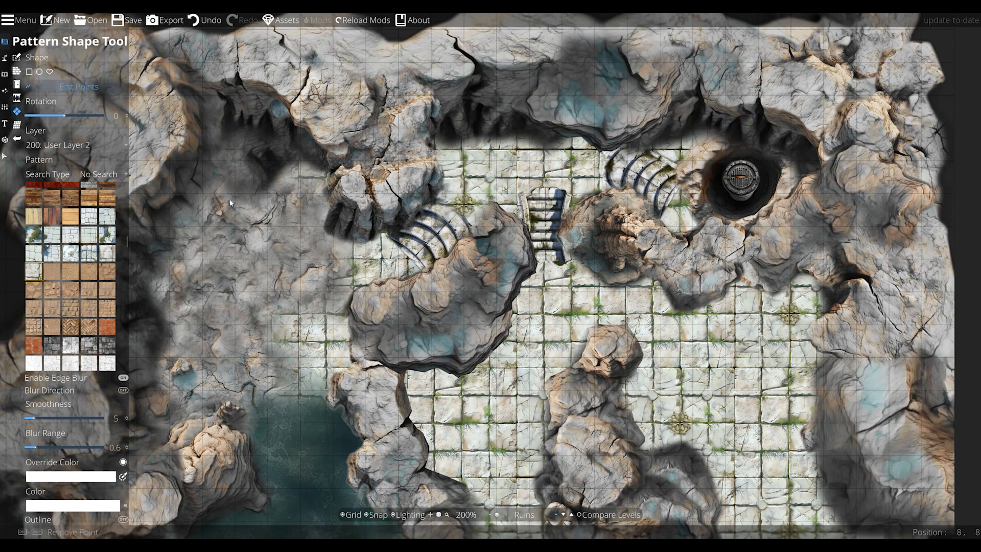
left_click(301, 426)
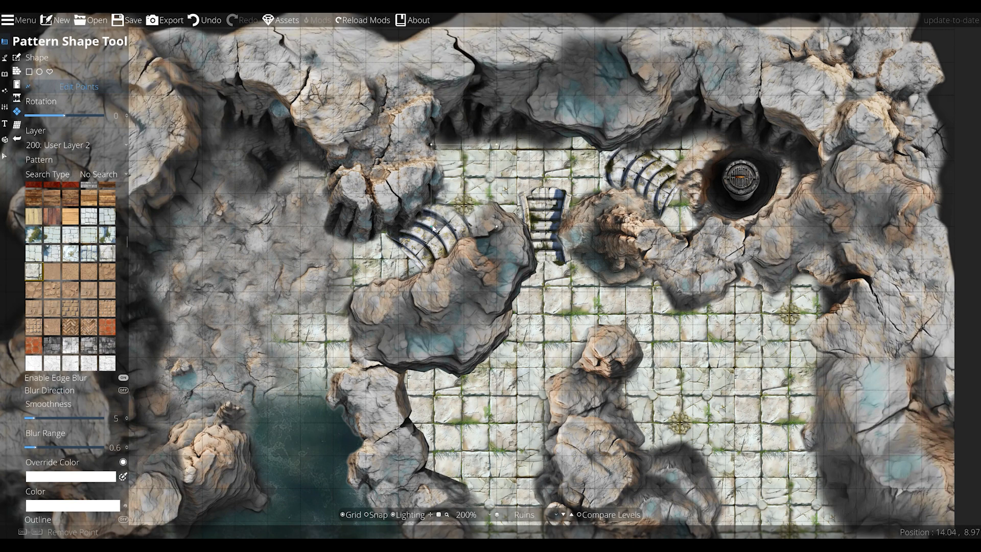
scroll(443, 182, "up", 5)
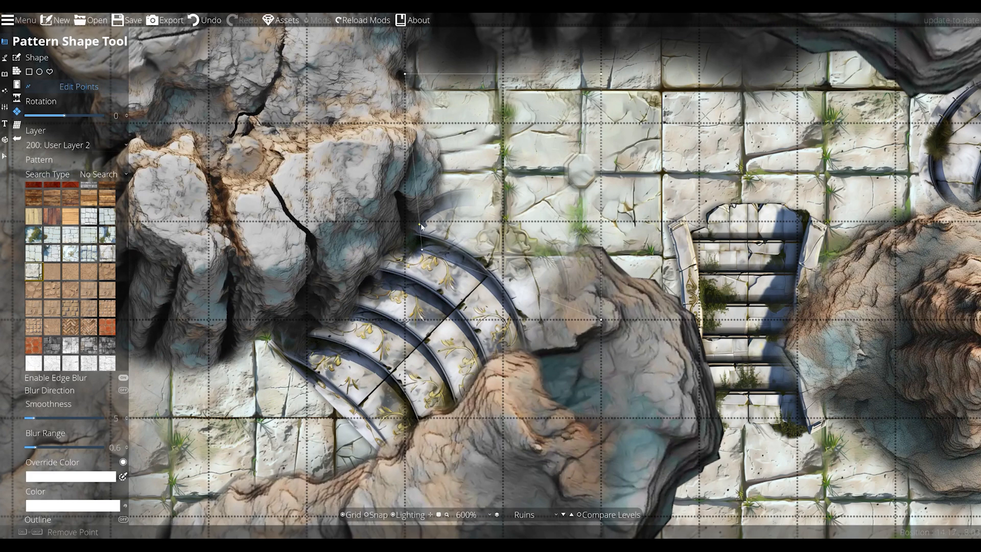
left_click(417, 208)
left_click_drag(422, 249, 416, 185)
left_click_drag(420, 147, 422, 140)
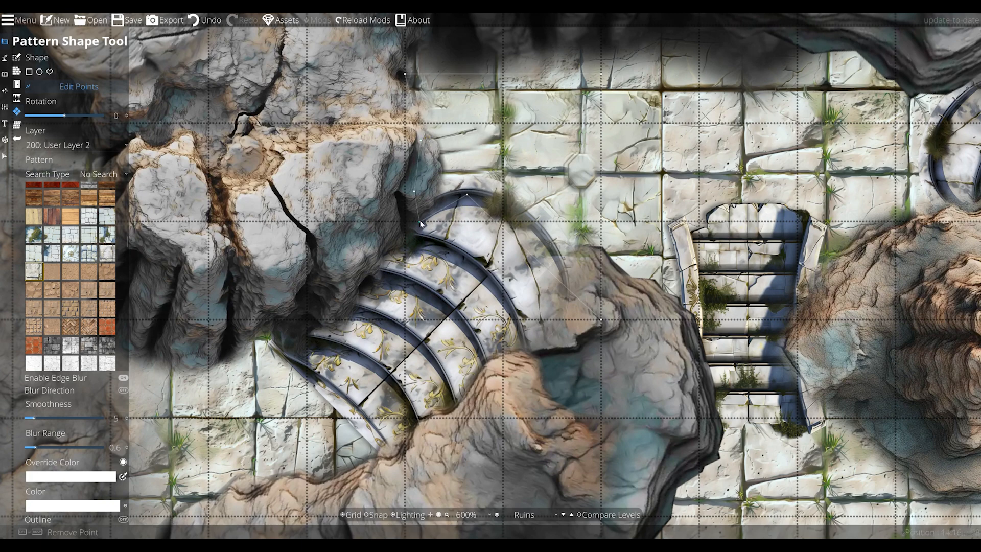
left_click_drag(421, 225, 432, 191)
left_click(449, 192)
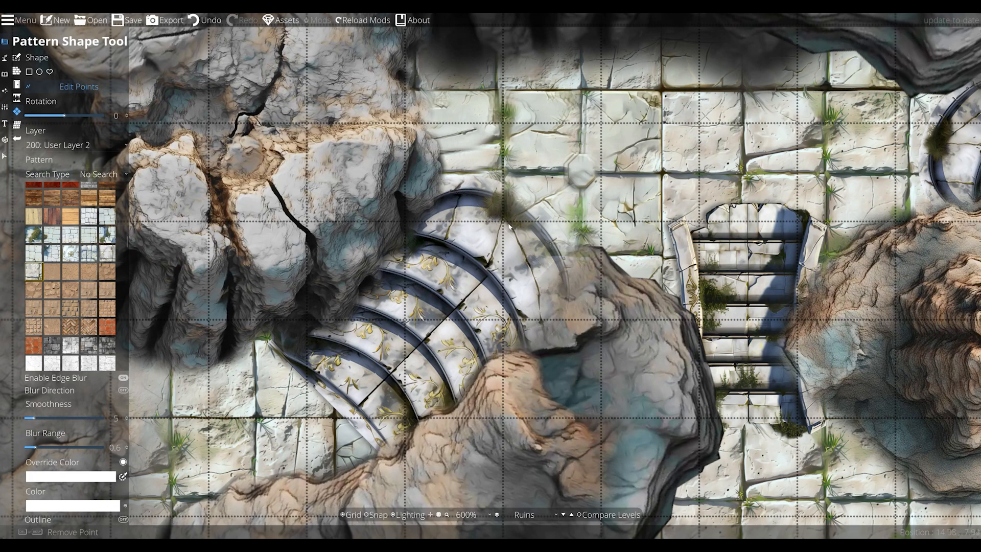
left_click_drag(481, 209, 526, 239)
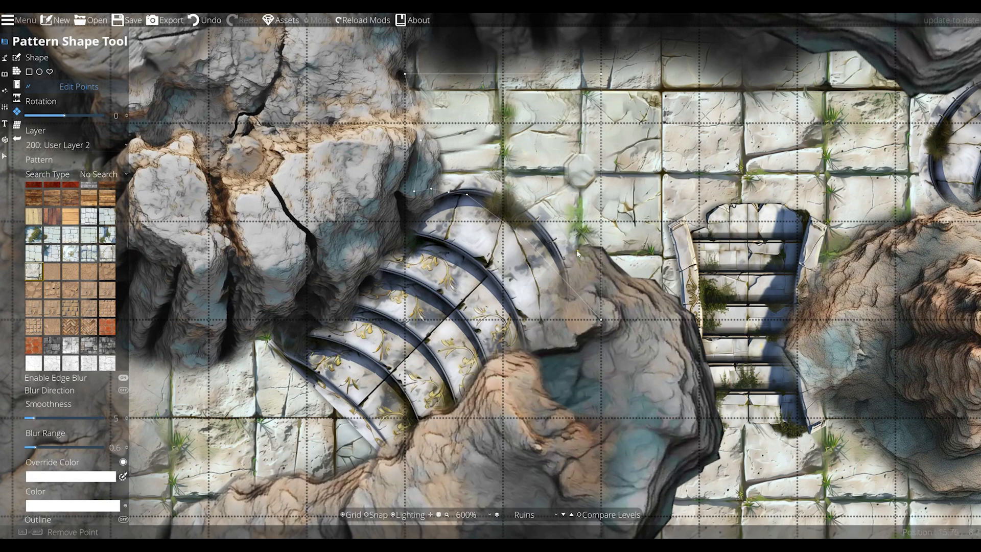
left_click_drag(575, 252, 537, 234)
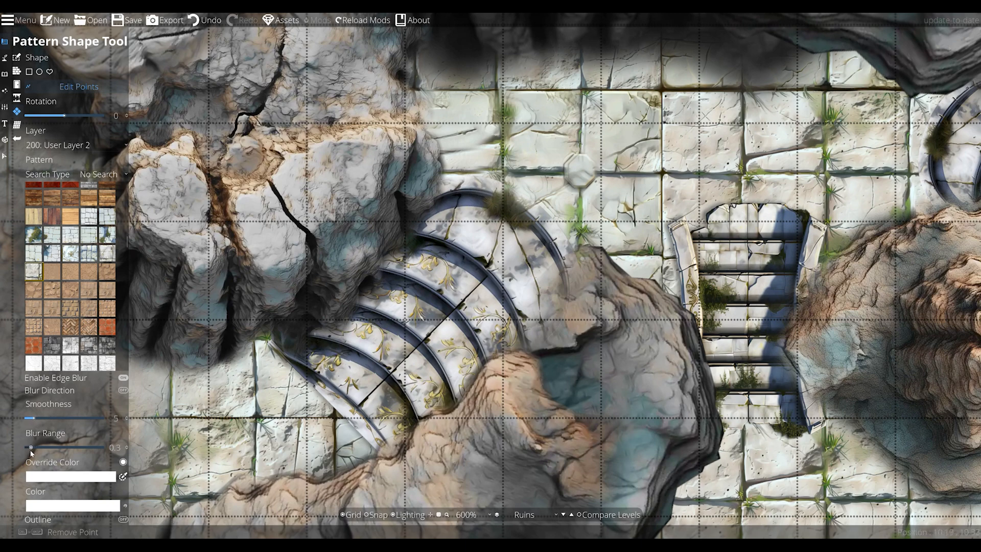
Set the blur range of the cobblestone patch above the curved stairs to 0.4
mouse_move(30, 450)
left_mouse_down()
mouse_move(53, 444)
mouse_move(41, 447)
left_mouse_up()
left_click(4, 156)
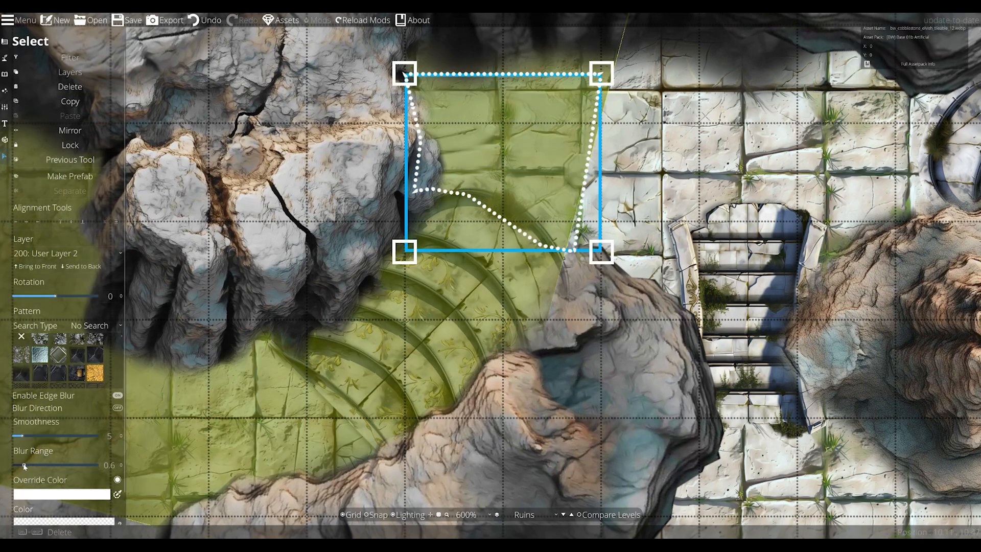
left_click_drag(24, 466, 21, 465)
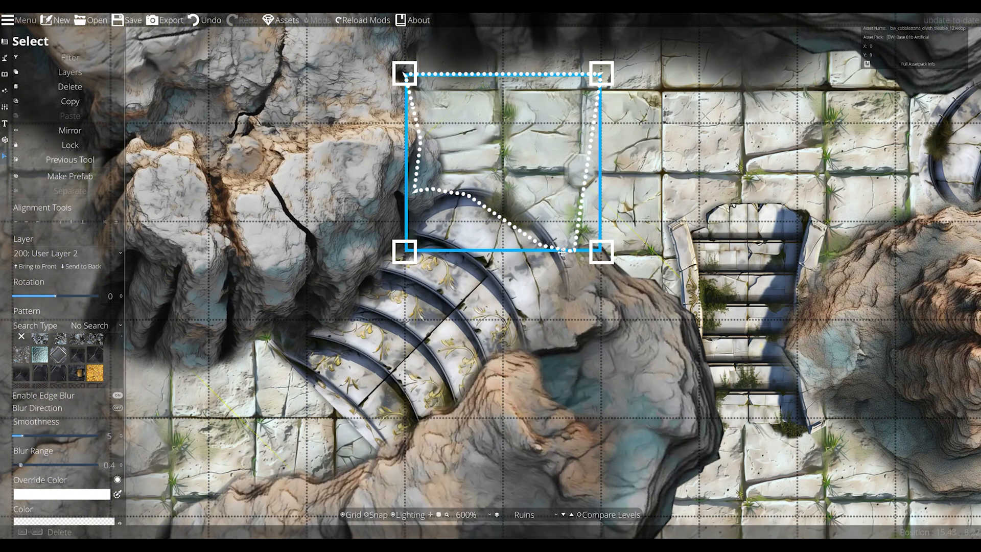
Reshape the cobblestone patch above the curved stairs by moving its lower outline points closer to the curved edge of the top step
left_click(4, 44)
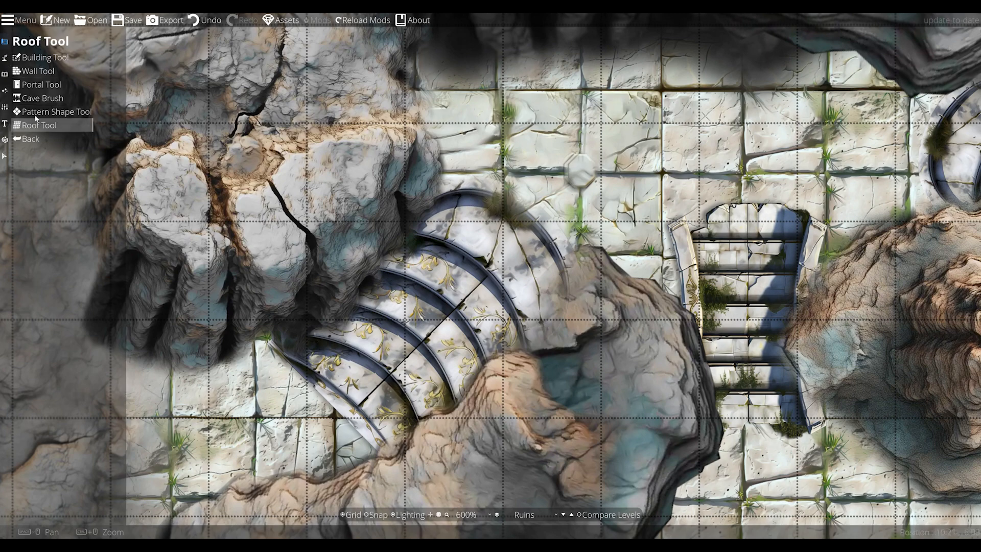
left_click(54, 111)
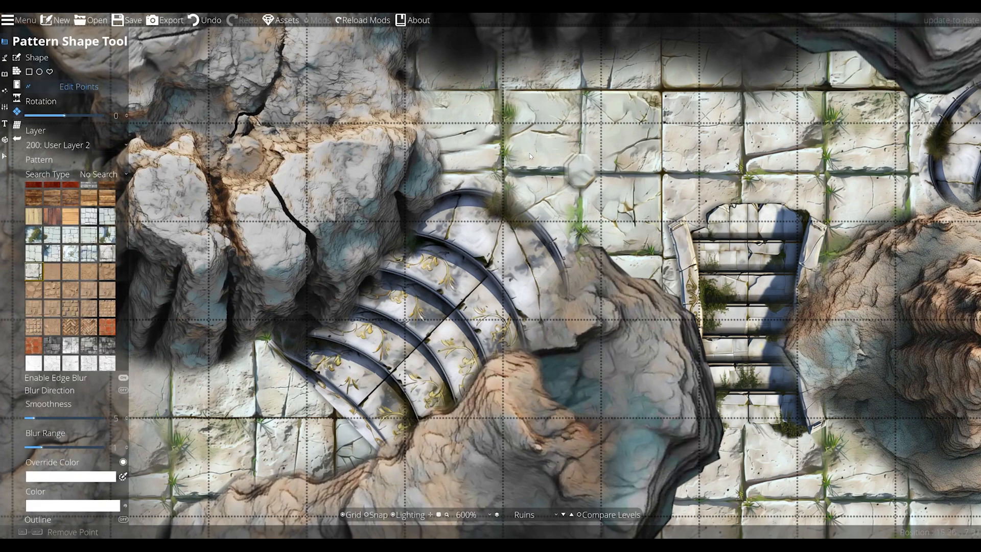
mouse_move(485, 207)
left_click_drag(486, 207, 513, 204)
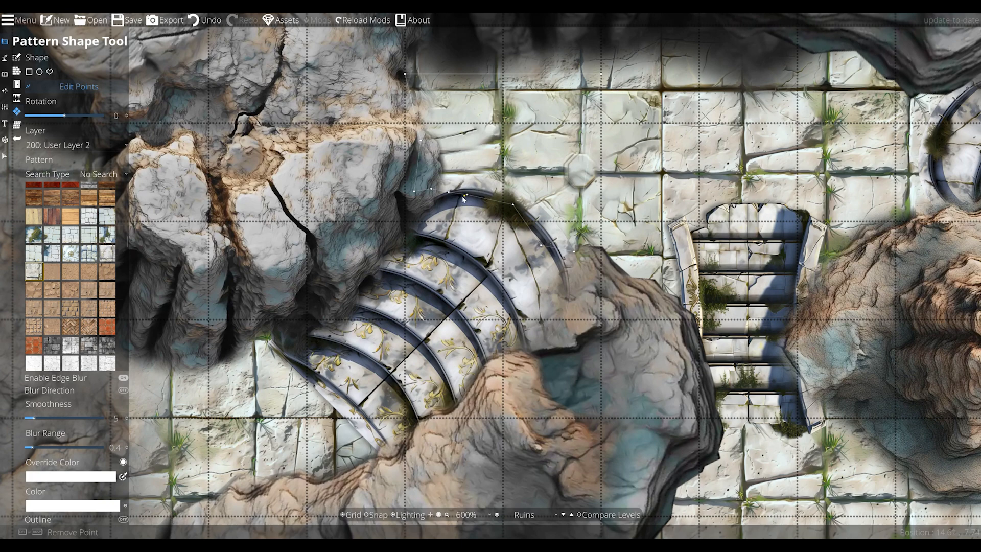
left_click_drag(465, 196, 462, 197)
left_click_drag(529, 228, 524, 229)
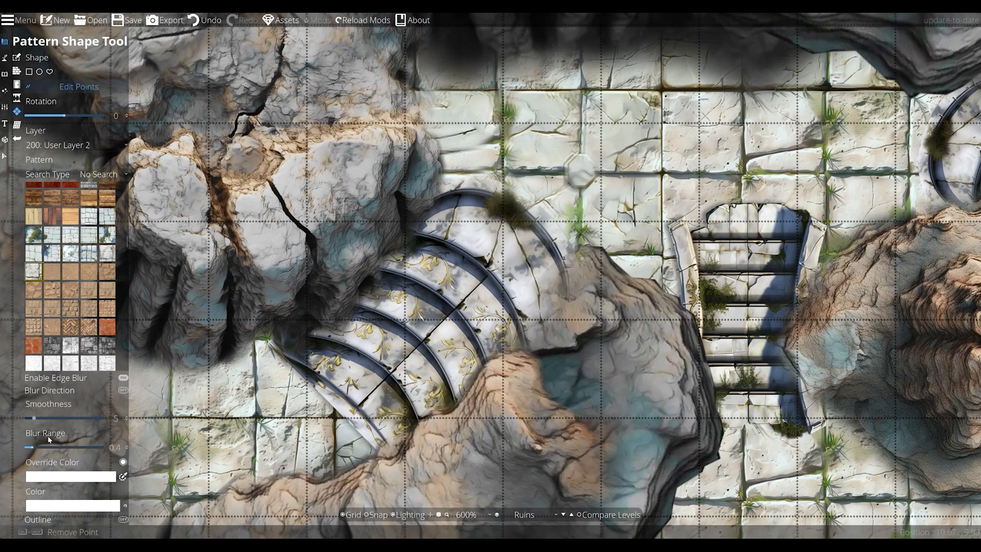
Reduce the blur range of the cobblestone patch above the curved stairs to 0.2
left_click(4, 156)
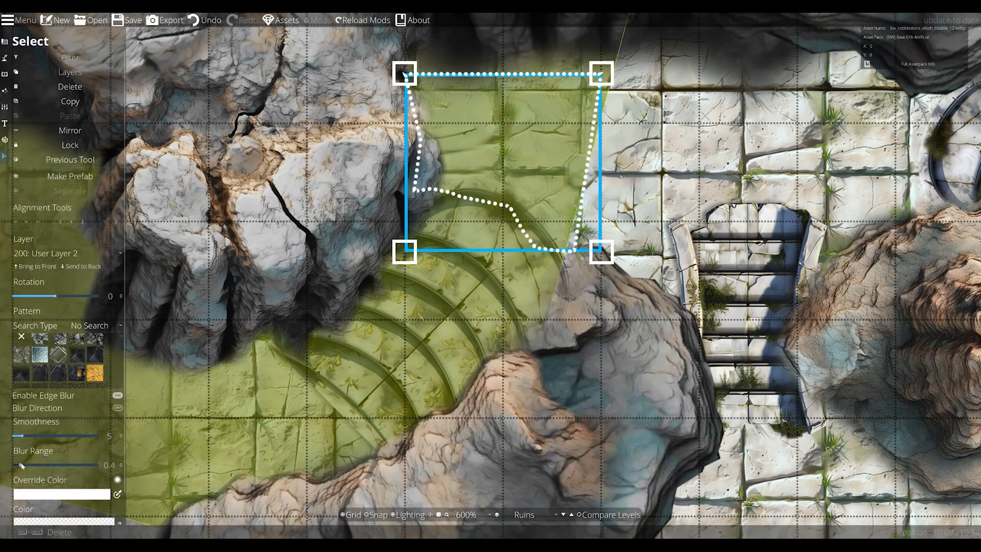
left_click_drag(22, 466, 18, 466)
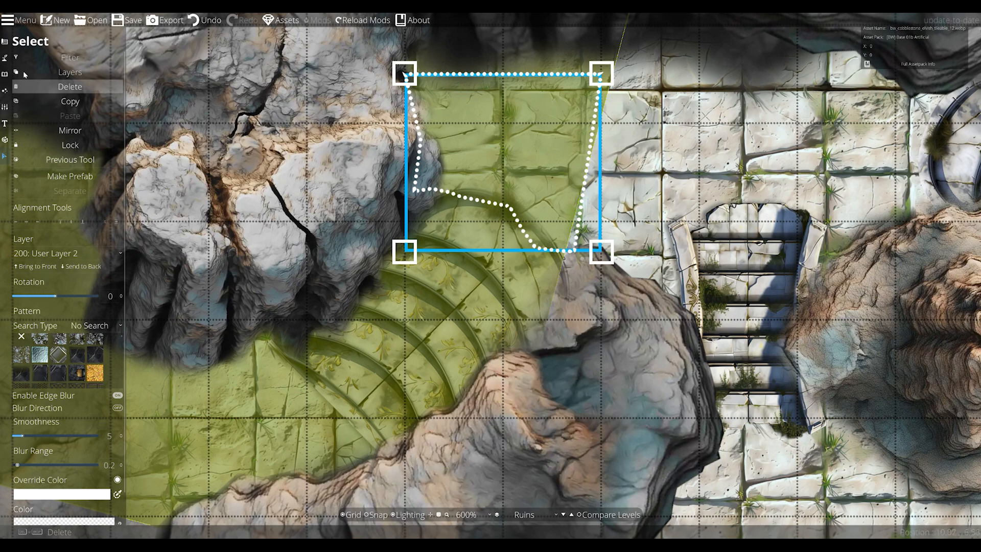
left_click(5, 41)
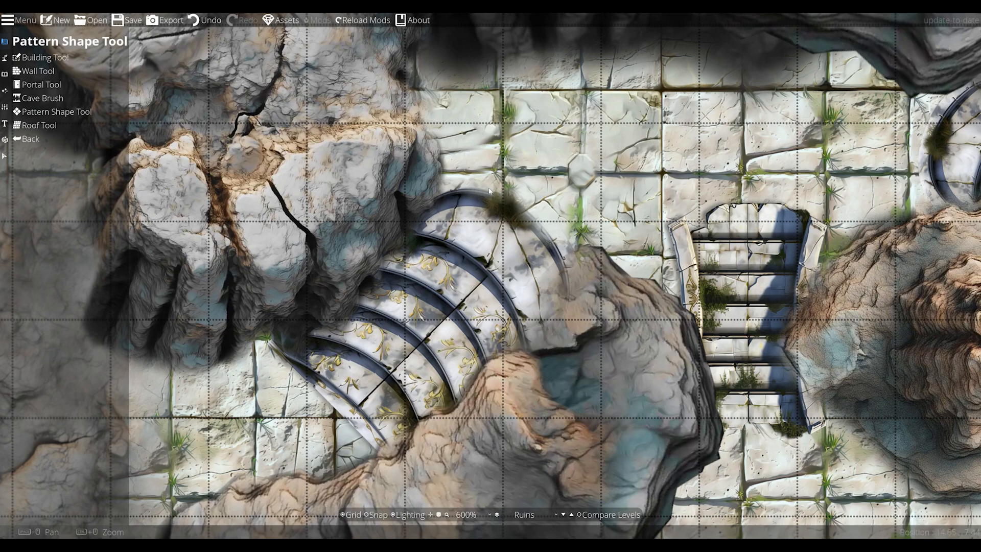
Choose the dark rubble debris object from the assets already used in the map
left_click(5, 74)
left_click(24, 58)
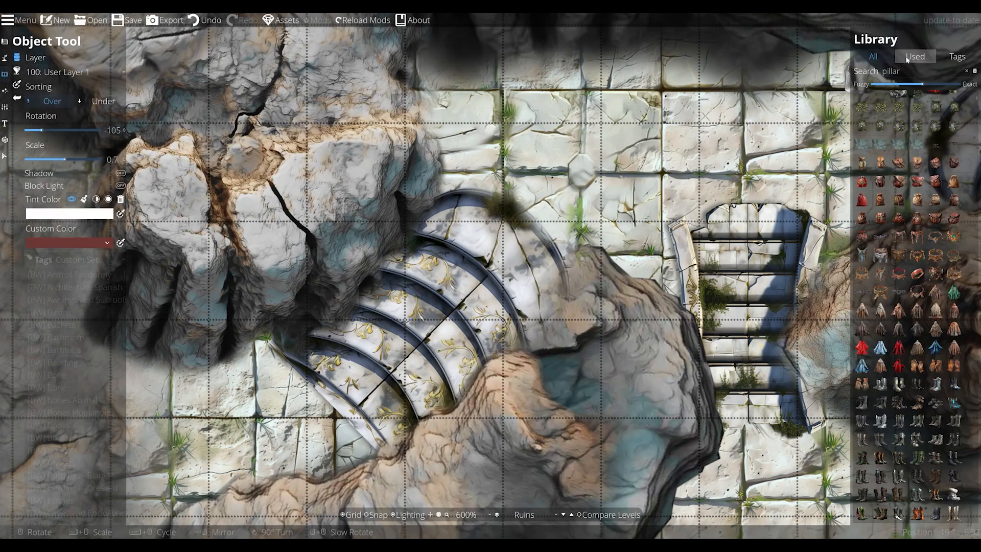
left_click(915, 56)
scroll(900, 162, "up", 8)
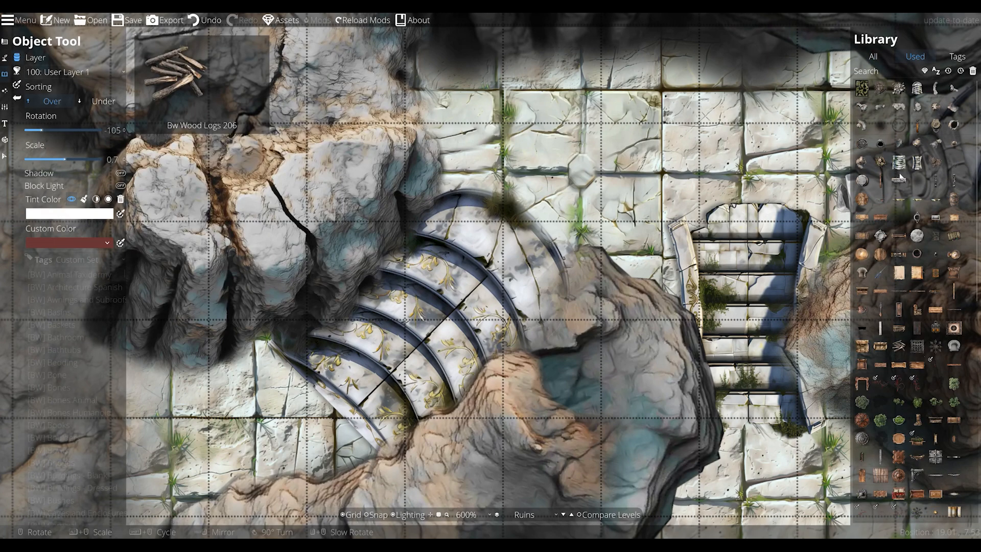
left_click(884, 90)
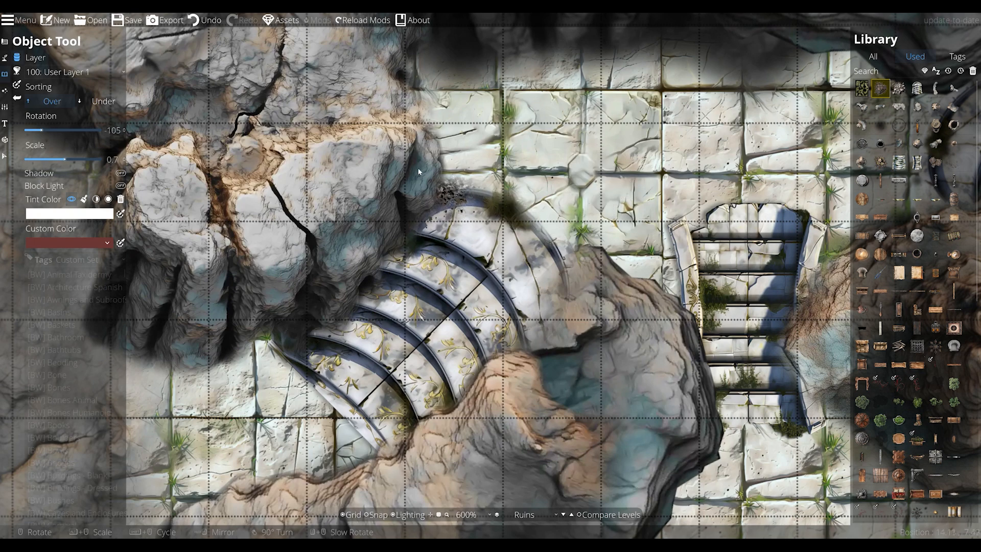
Prepare the rubble beside the rock above the curved stairs on layer 200: User Layer 2, rotated to -90 and scaled to about 0.7
left_click(72, 72)
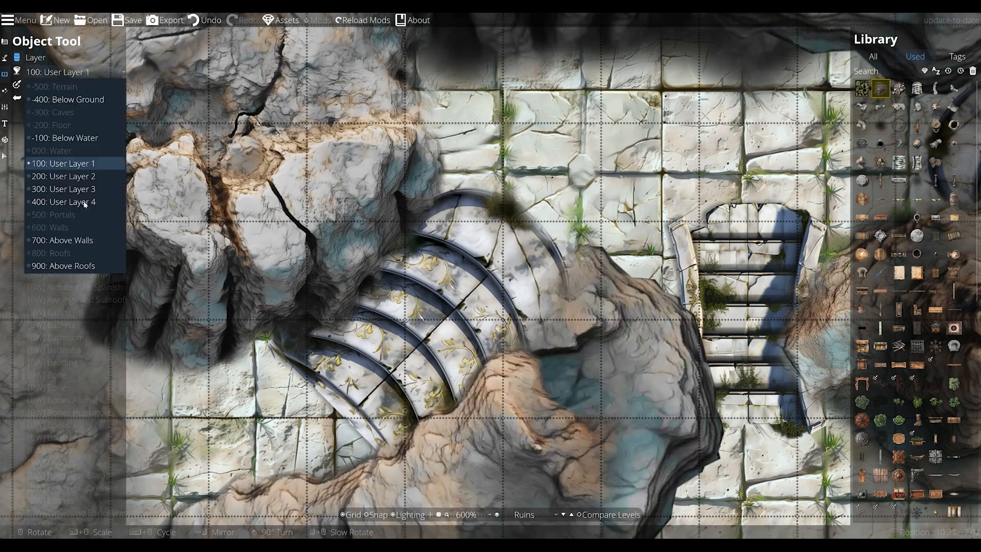
left_click(61, 176)
scroll(426, 166, "down", 3)
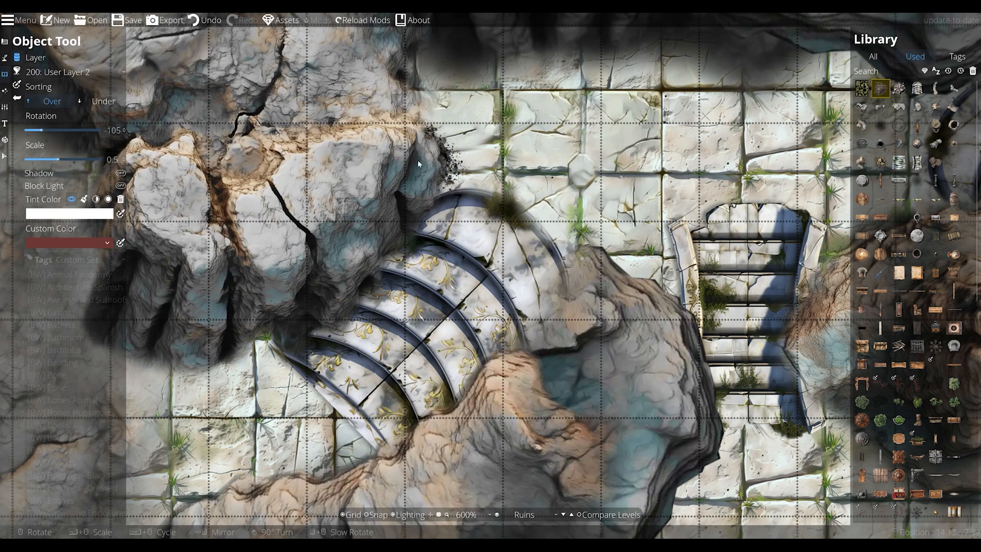
scroll(431, 158, "up", 2)
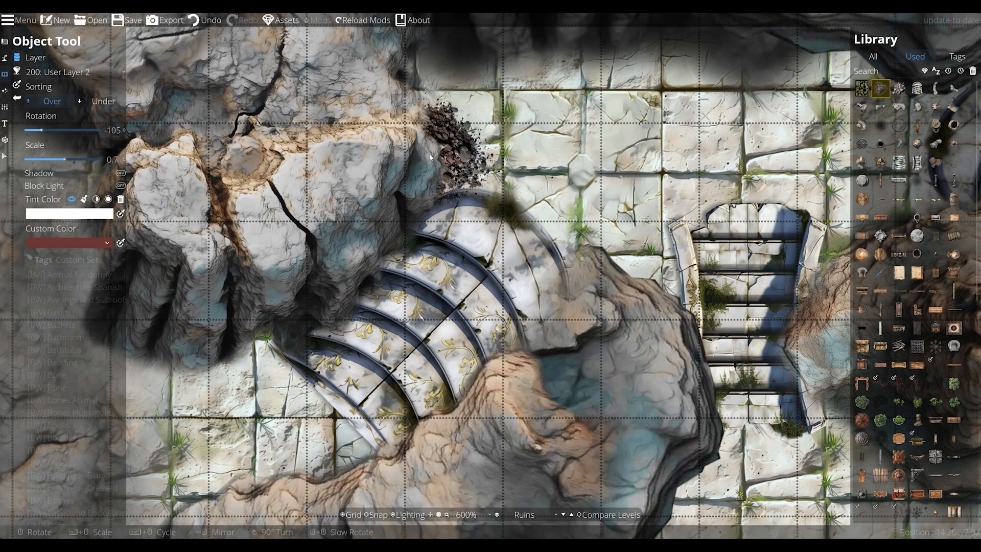
scroll(431, 158, "up", 1)
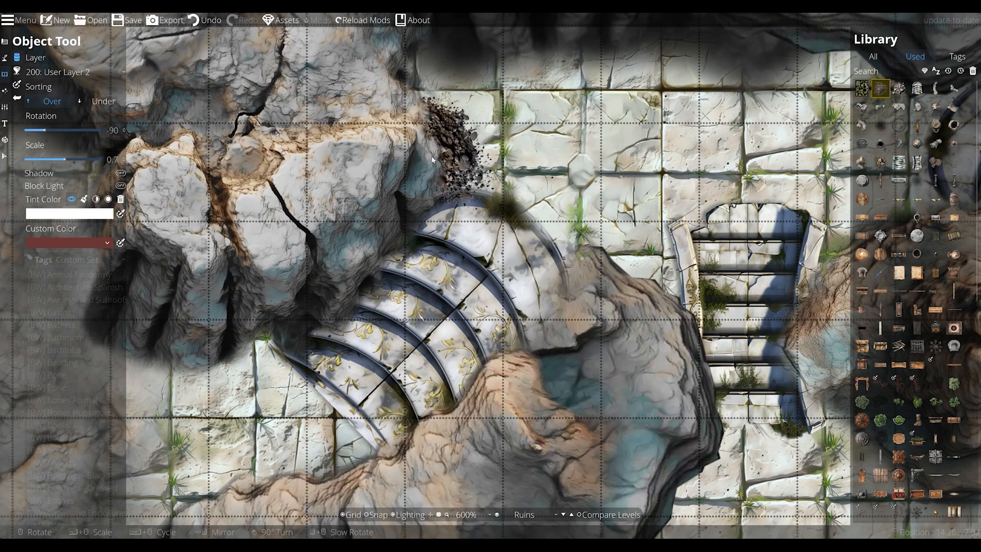